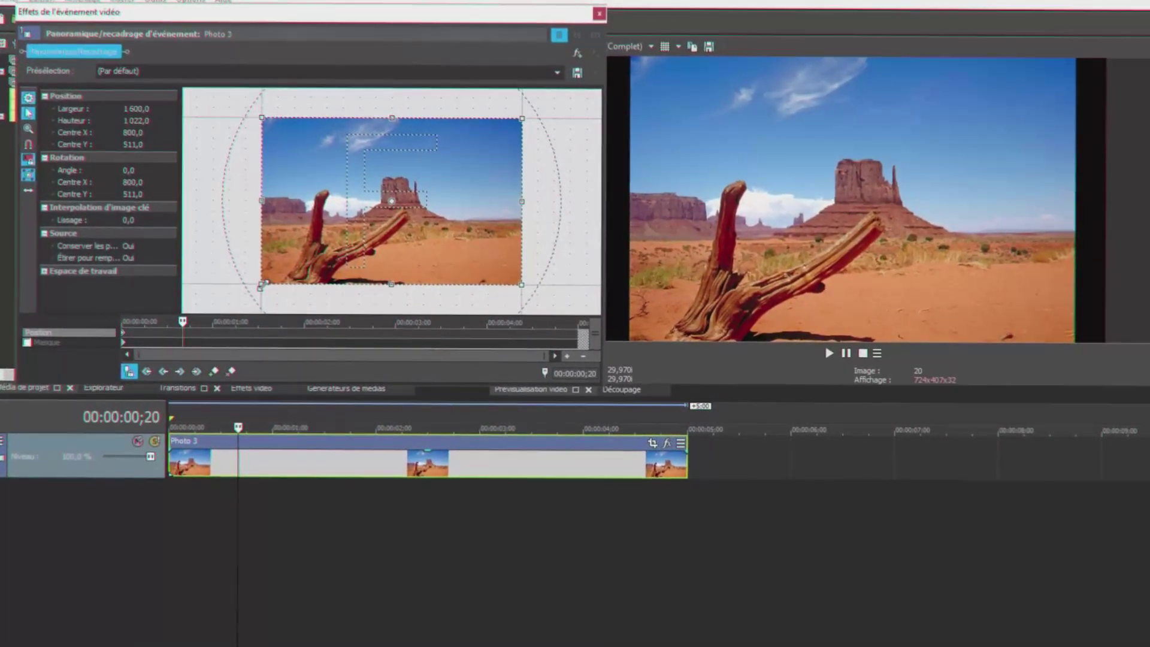
Tighten Photo 3's crop frame to about 1436 by 824 and set its Conserver les proportions option to Non
left_click_drag(262, 286, 288, 268)
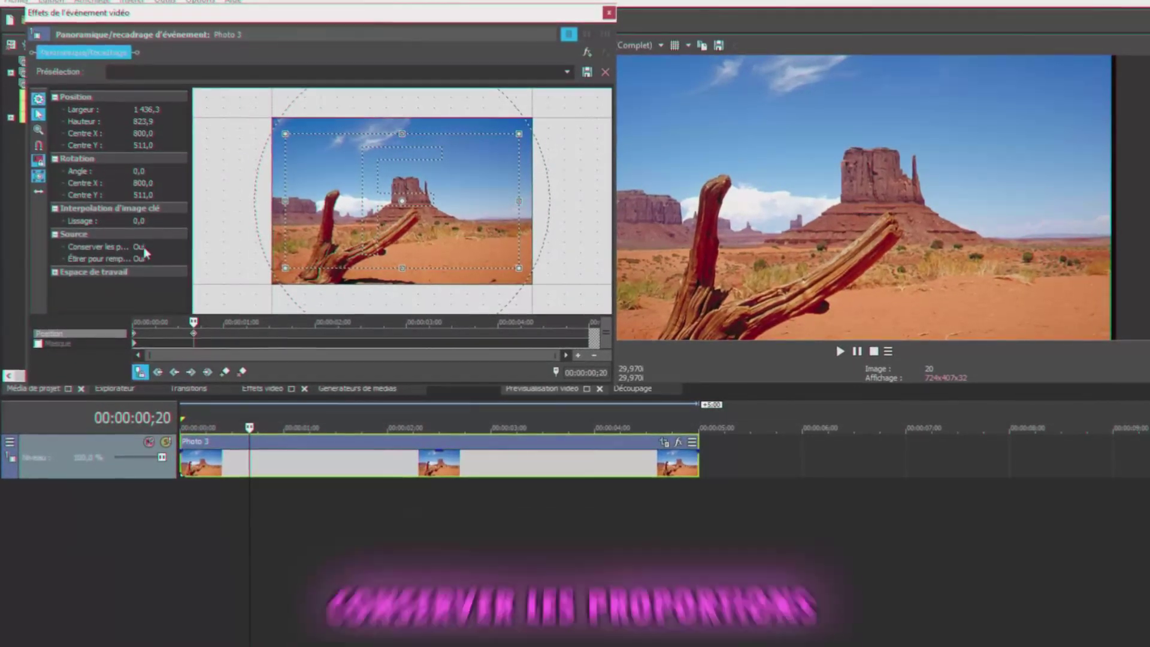
left_click(141, 246)
left_click(137, 264)
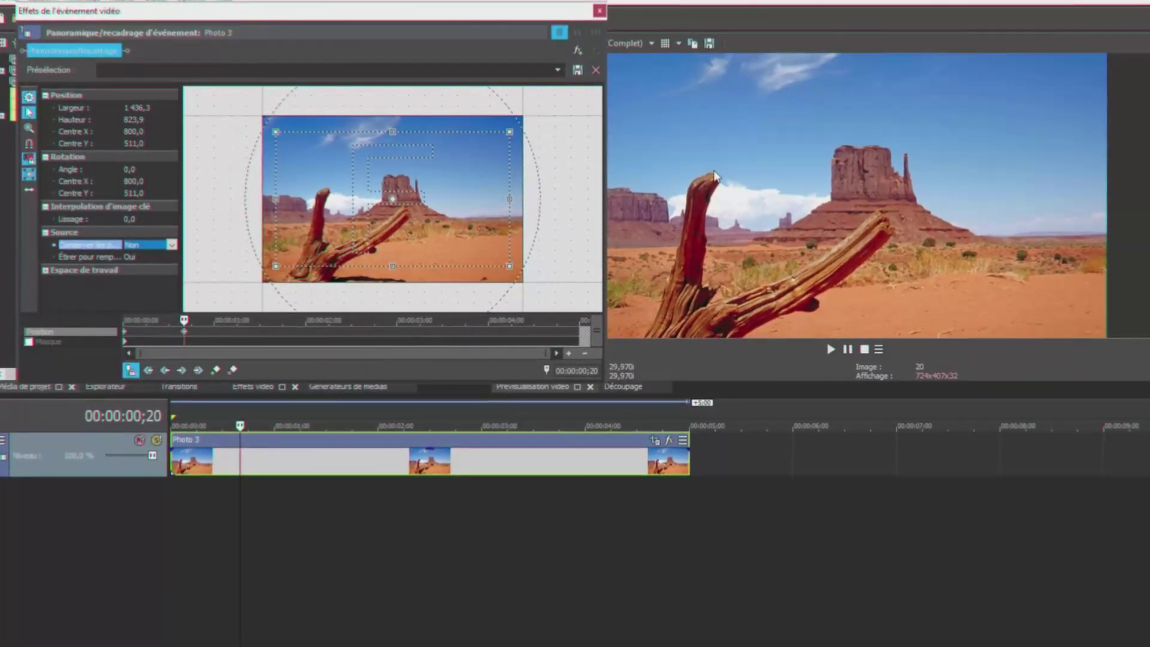
left_click(443, 225)
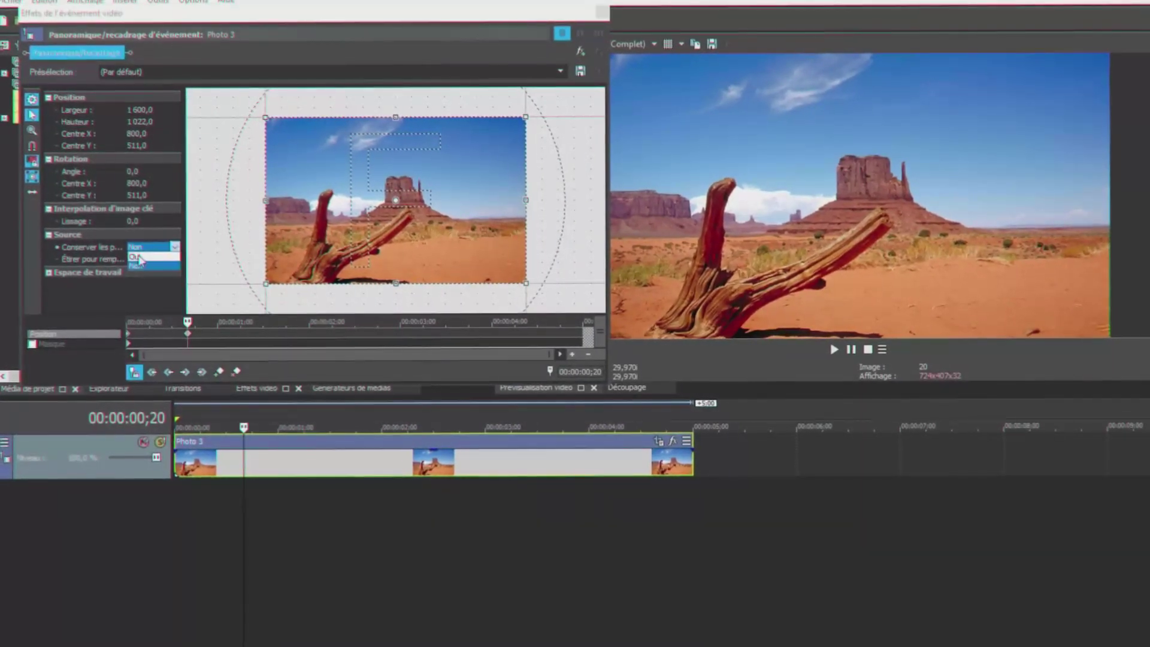
Set Conserver les proportions to Oui and match Photo 3's crop frame to the output format
left_click(137, 256)
left_click(518, 160)
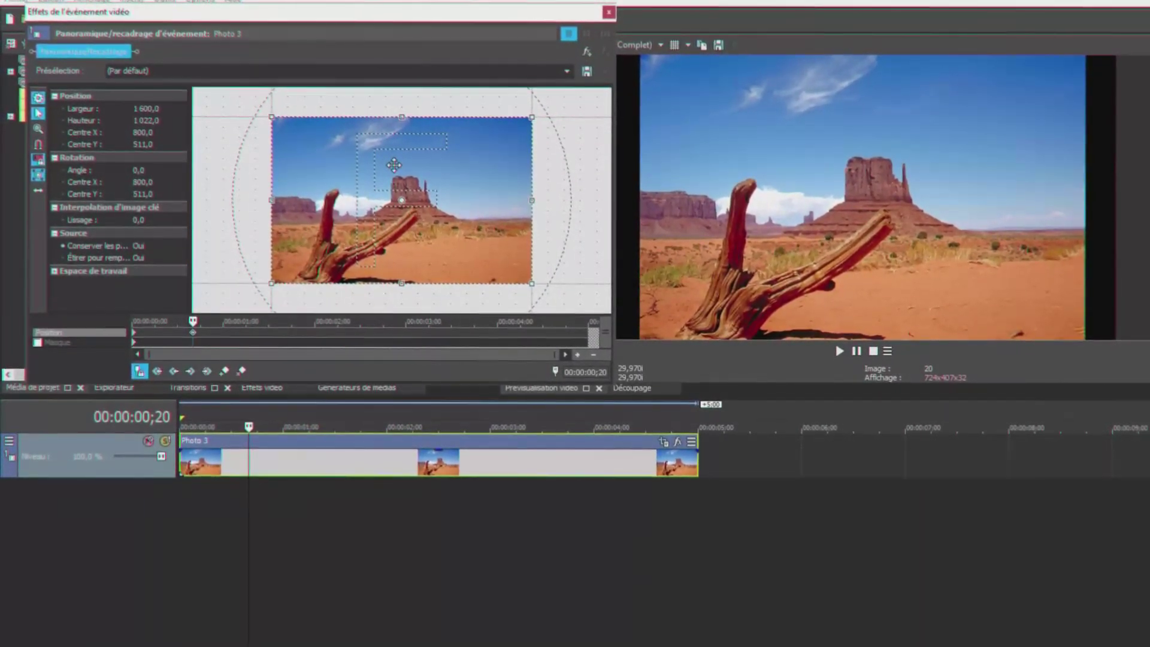
right_click(396, 168)
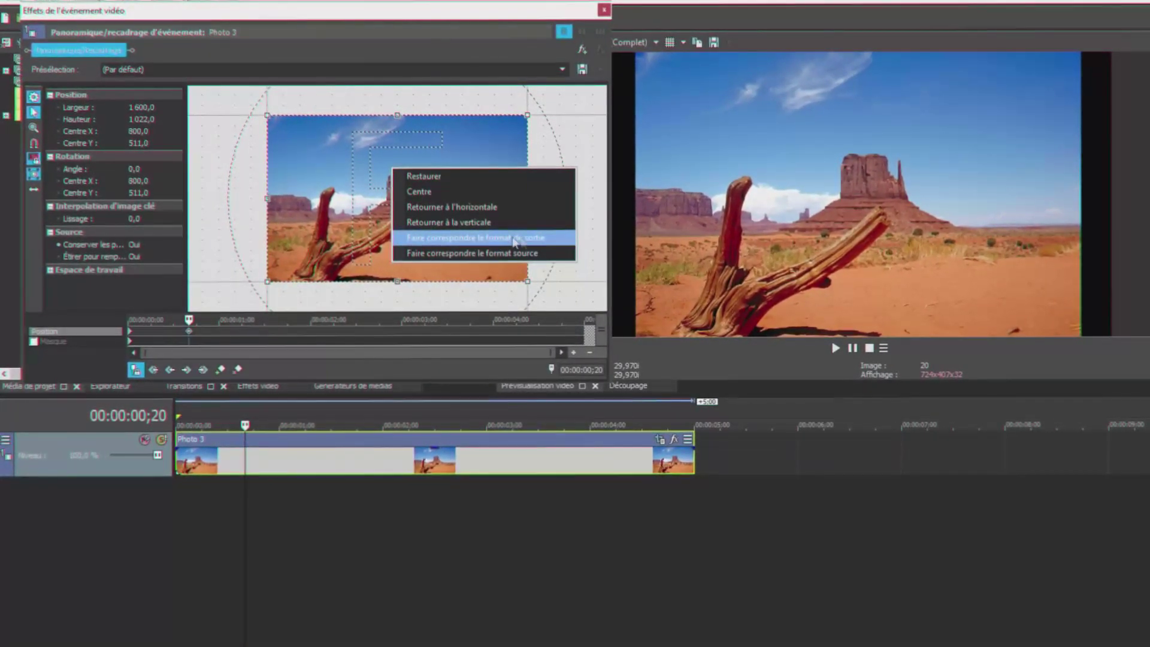
left_click(546, 240)
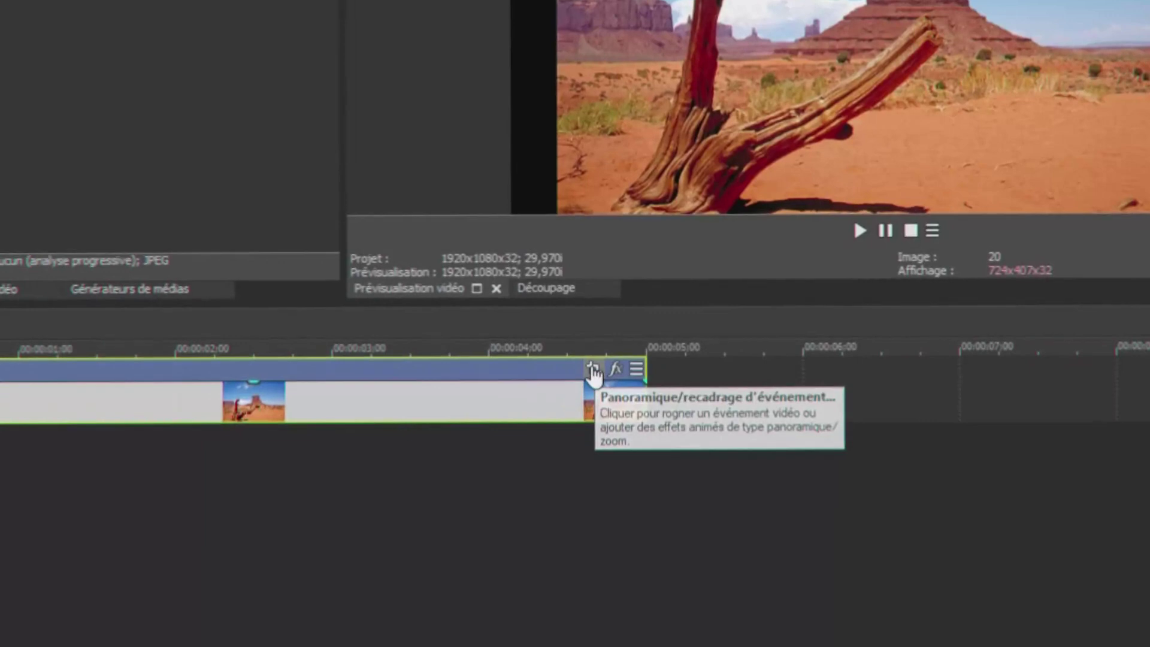
Enlarge Photo 3's pan/crop frame to about 12,800 by 8,176, centred on the picture
left_click(587, 405)
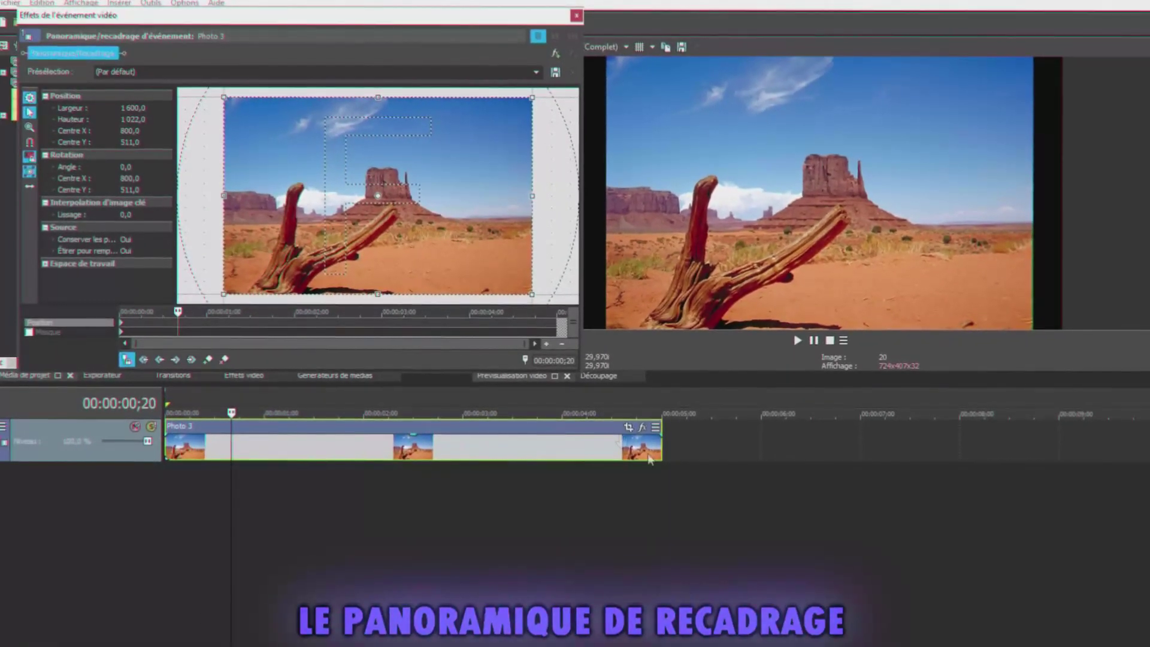
left_click_drag(238, 293, 144, 639)
scroll(354, 187, "down", 3)
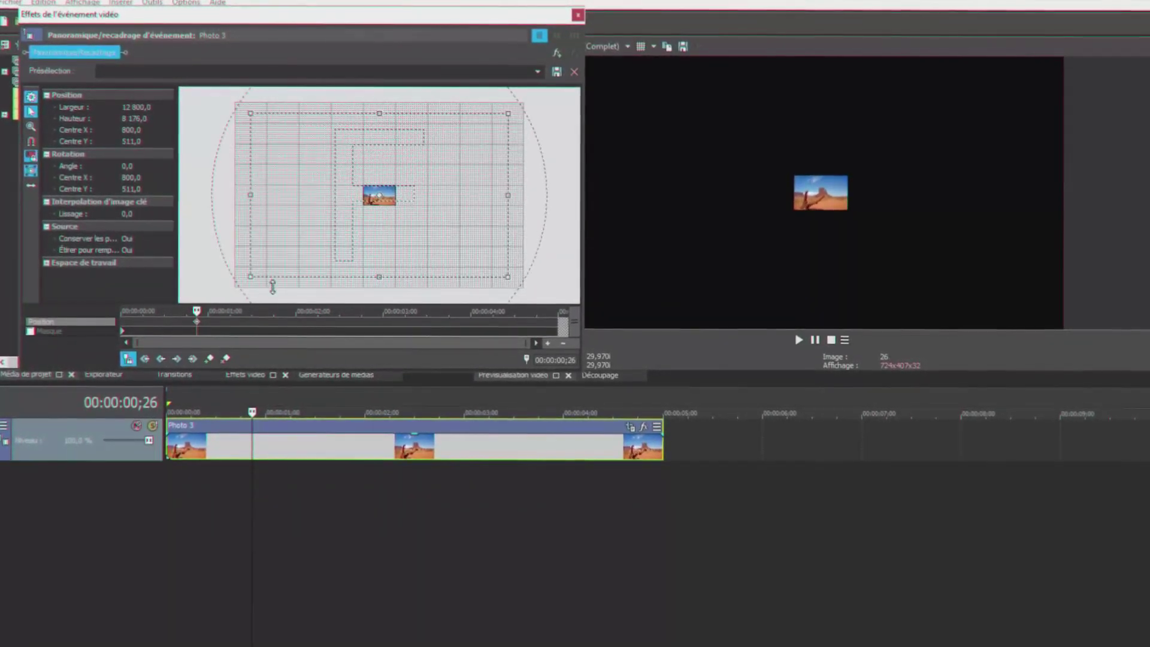
left_click_drag(521, 17, 508, 13)
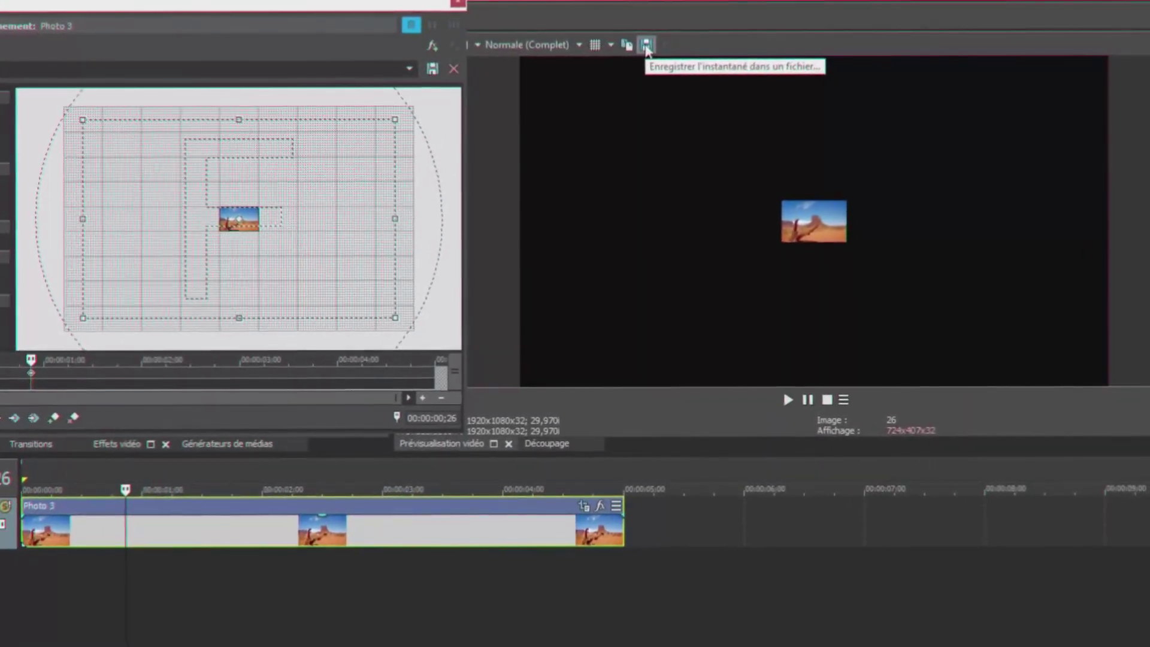
Save a snapshot of the preview to Downloads as a PNG named Paysage, and close the event effects window
left_click(644, 45)
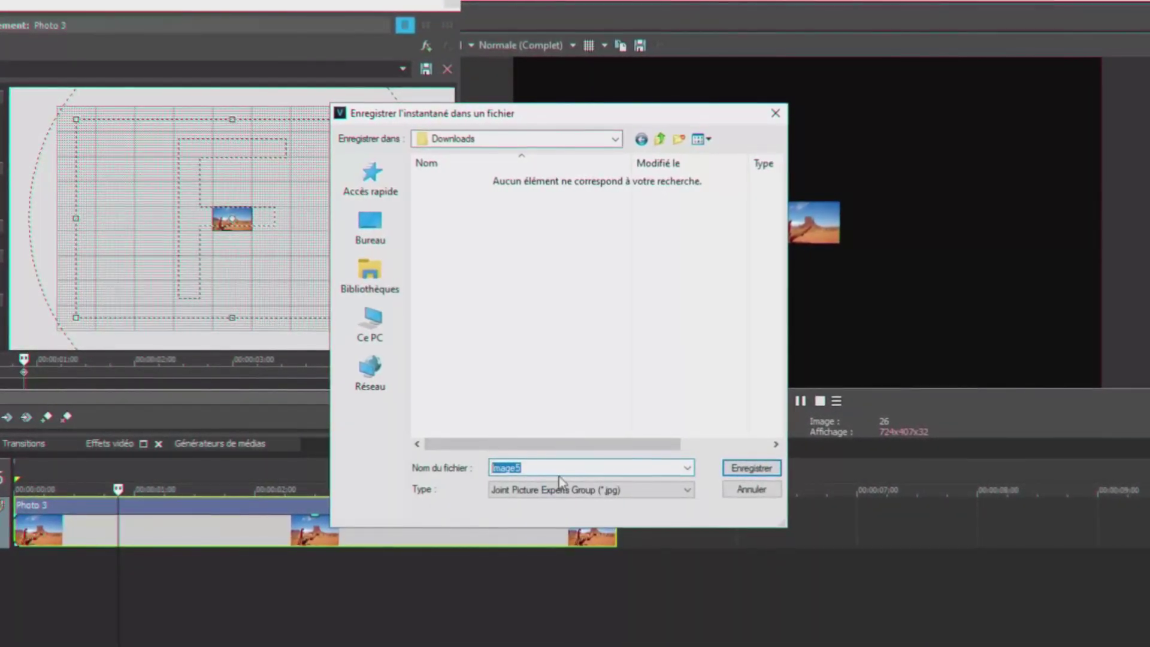
key("BackSpace")
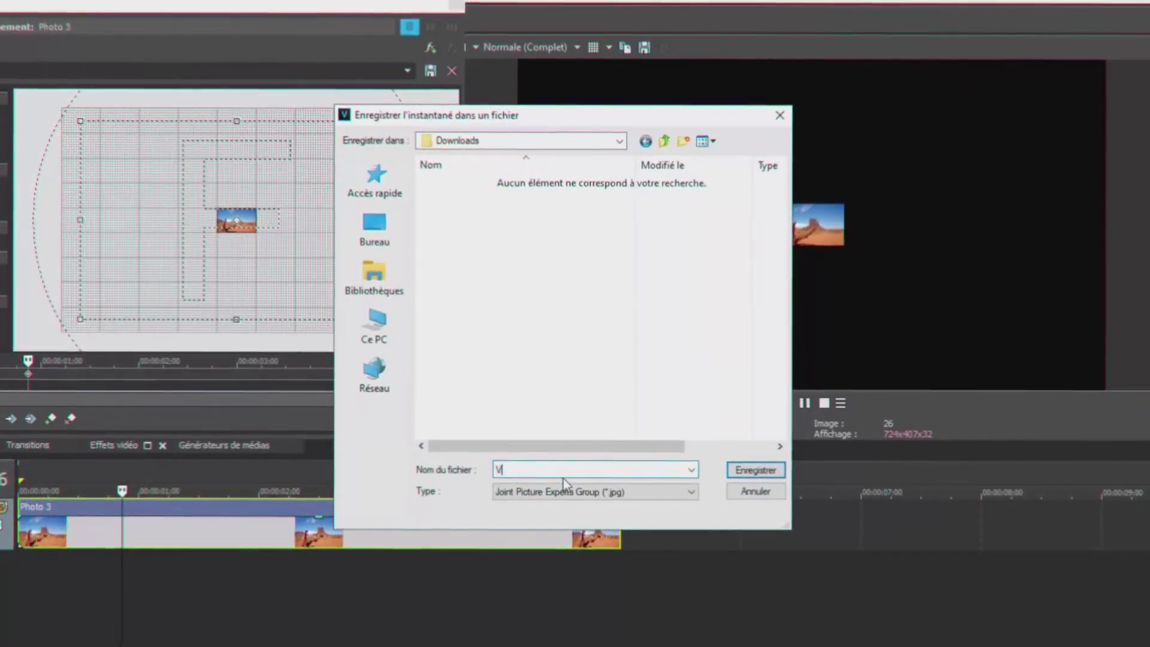
type("Paysage")
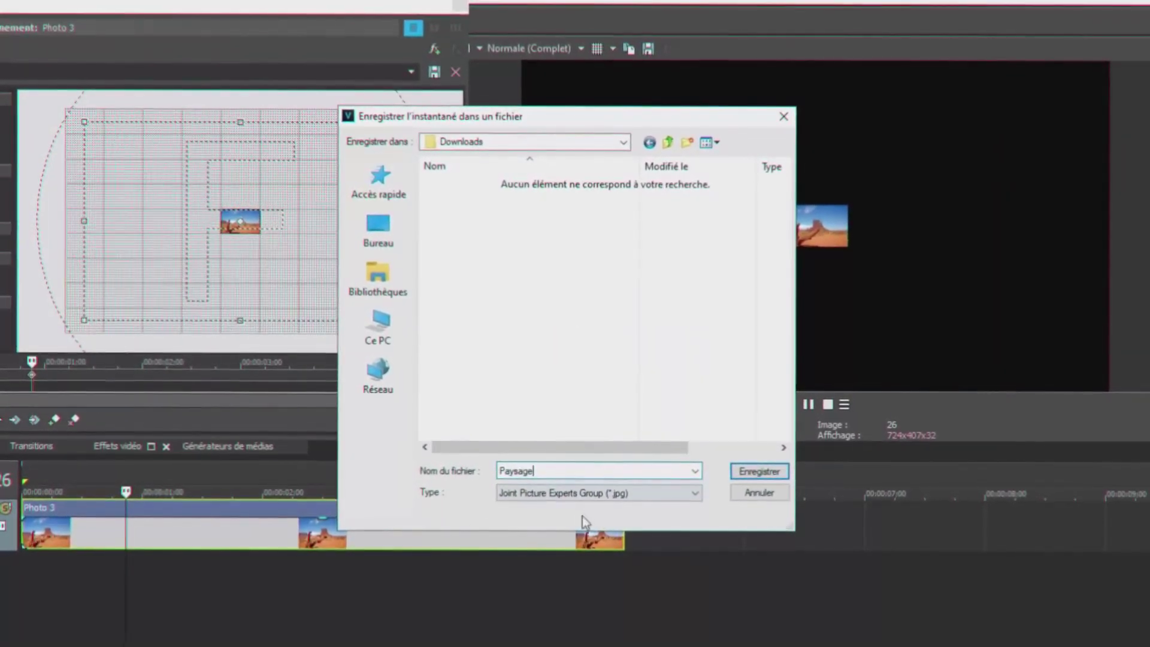
left_click(516, 494)
left_click(527, 514)
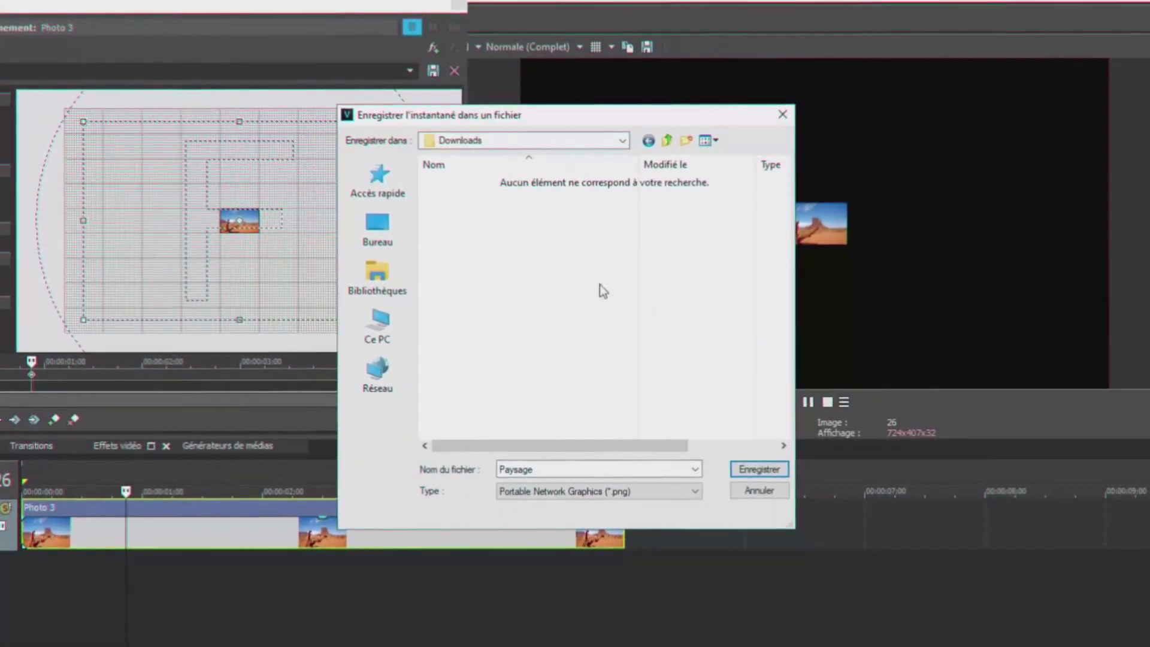
left_click(756, 466)
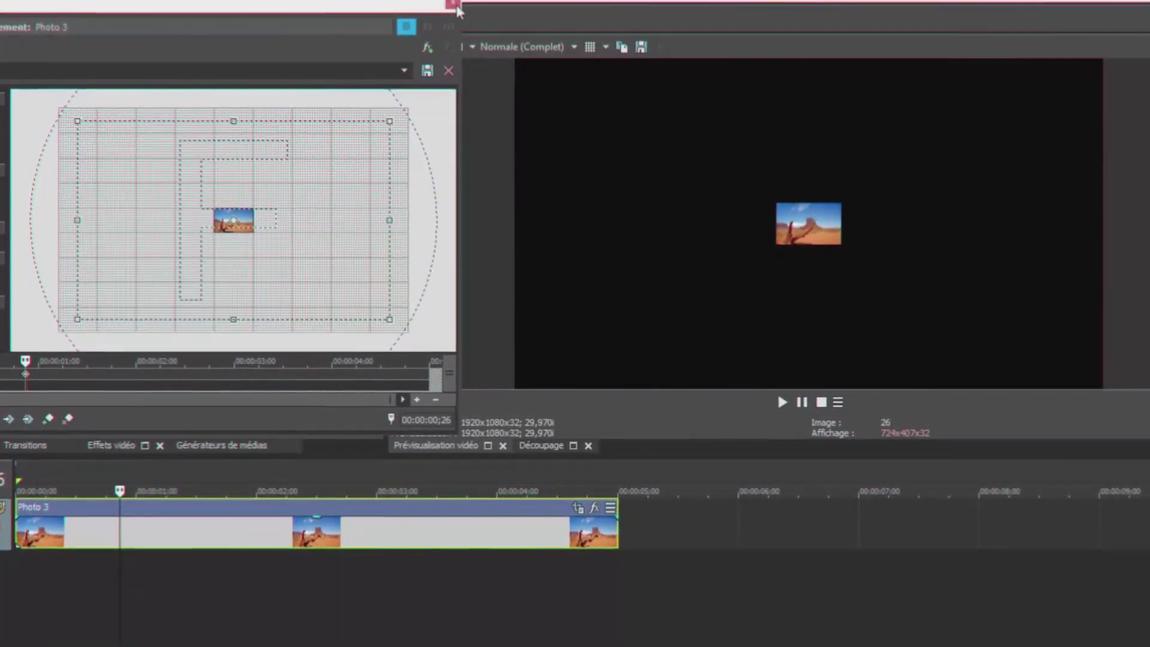
left_click(453, 6)
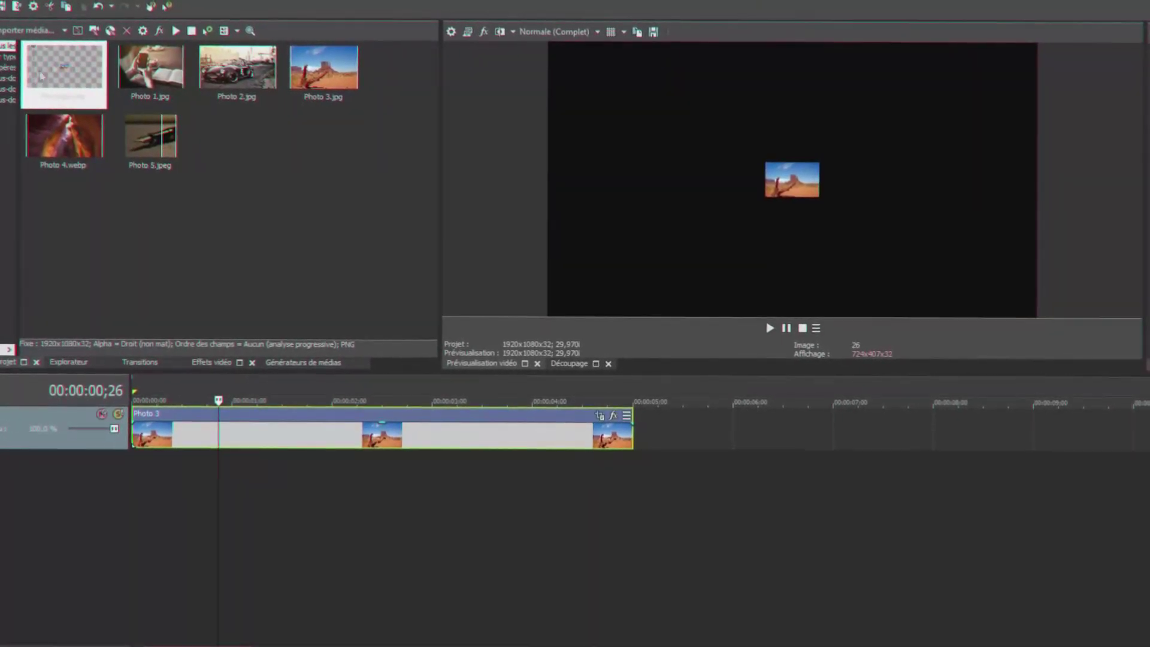
Place Paysage.png on the track after Photo 3 and enlarge its pan/crop frame well beyond the image
left_click_drag(655, 442, 658, 444)
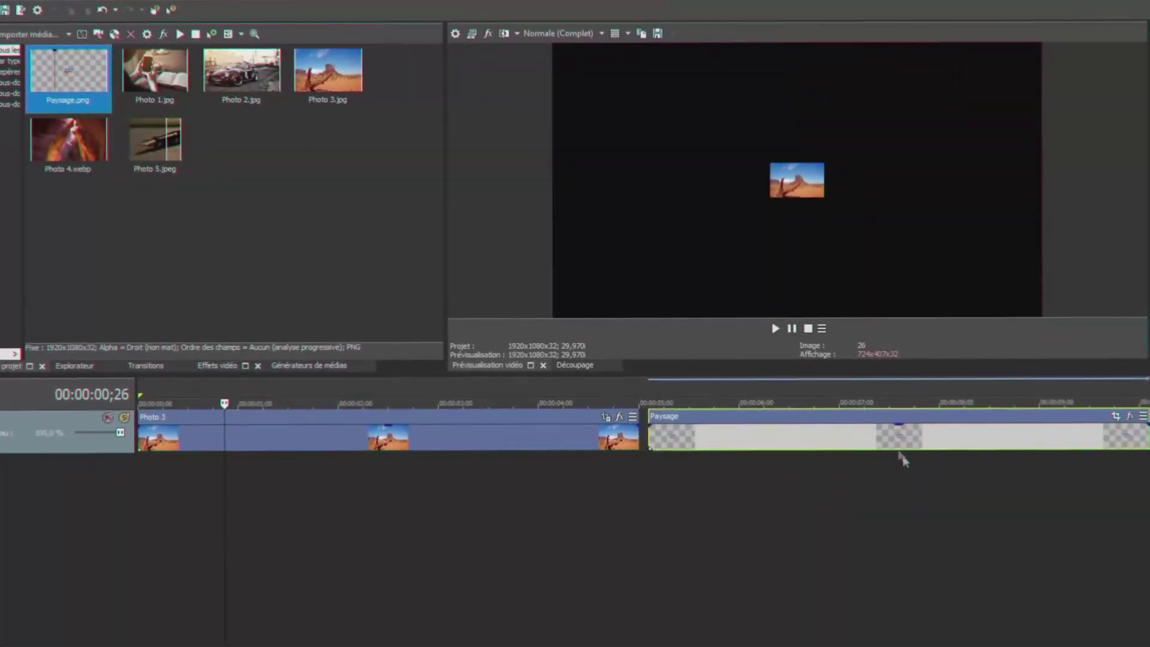
left_click(896, 436)
left_click(1111, 415)
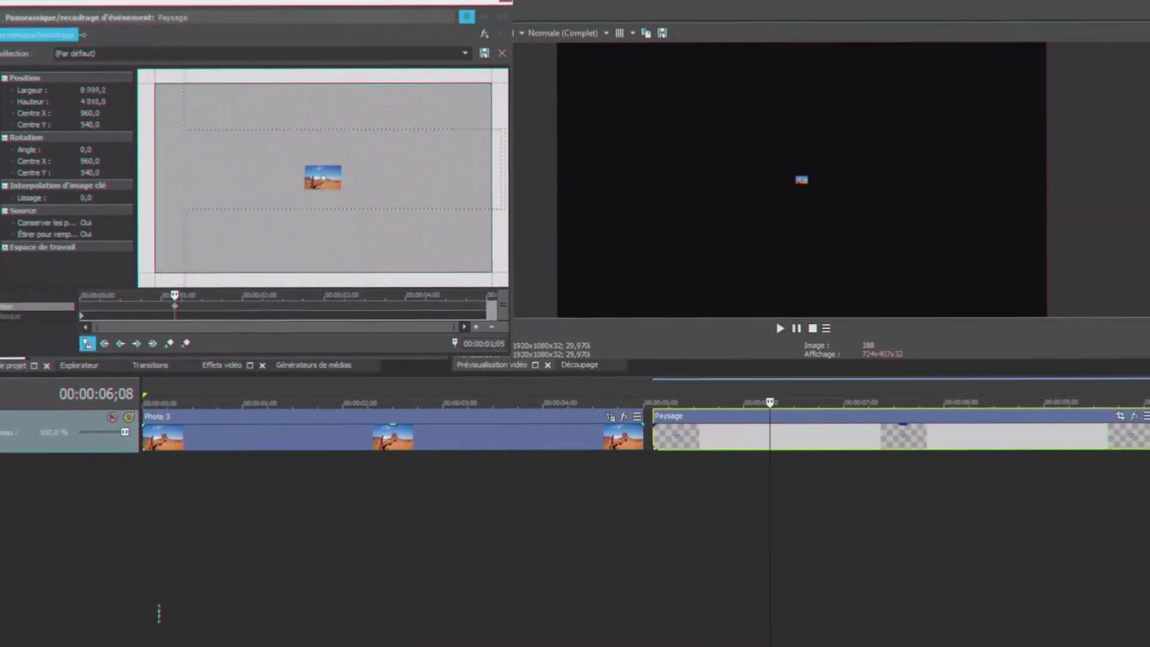
scroll(264, 267, "down", 5)
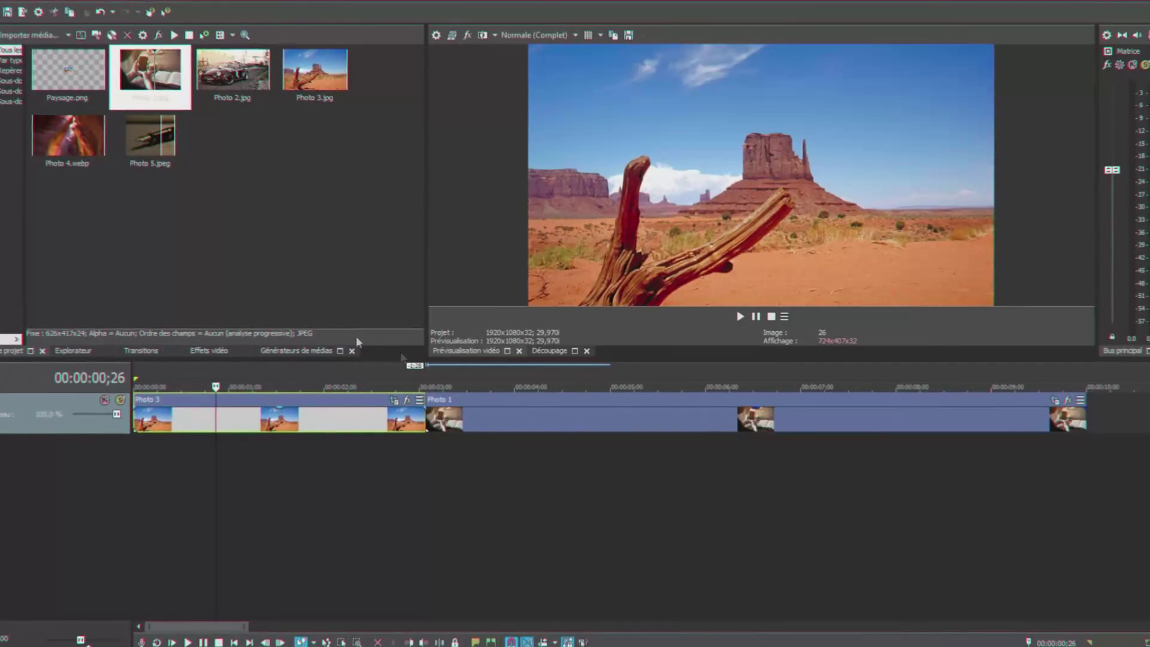
Apply the filter package FND V2 - Zoom In-Out V1 (1) to the Photo 3 event
left_click(406, 400)
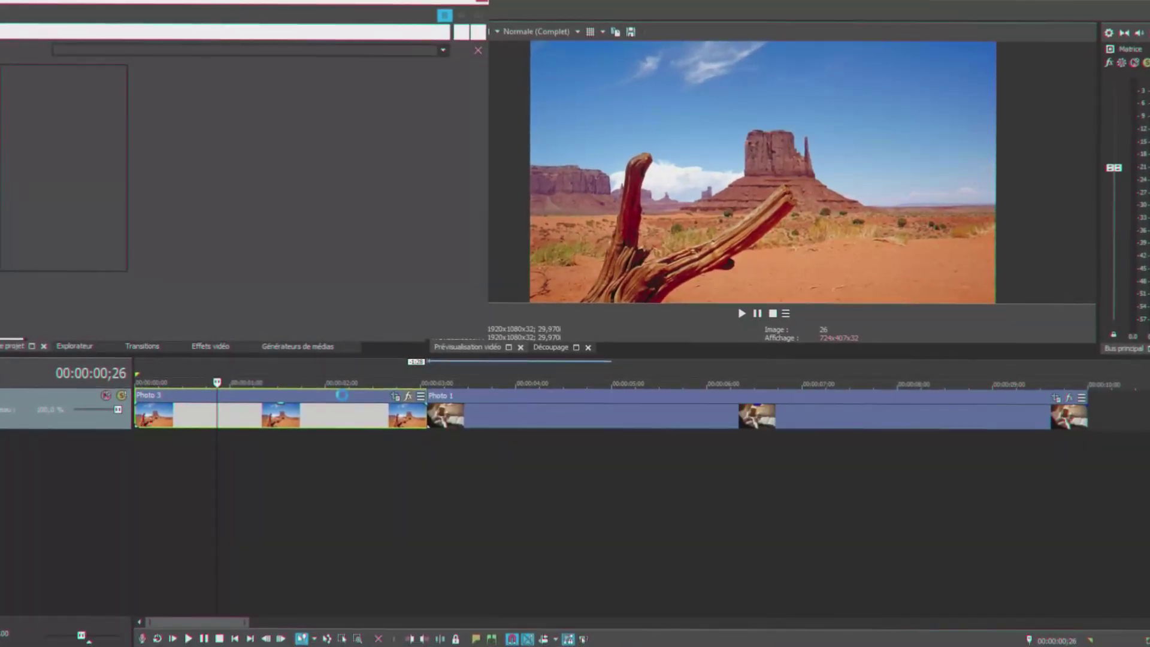
key("BackSpace")
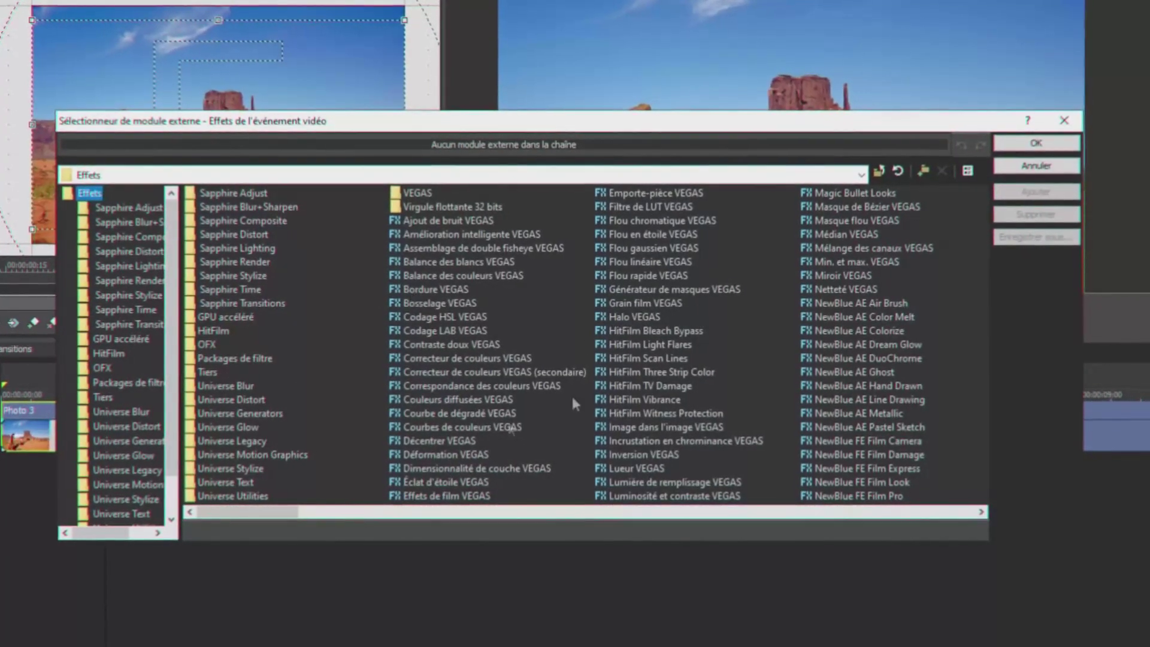
left_click(135, 383)
left_click_drag(572, 495, 546, 398)
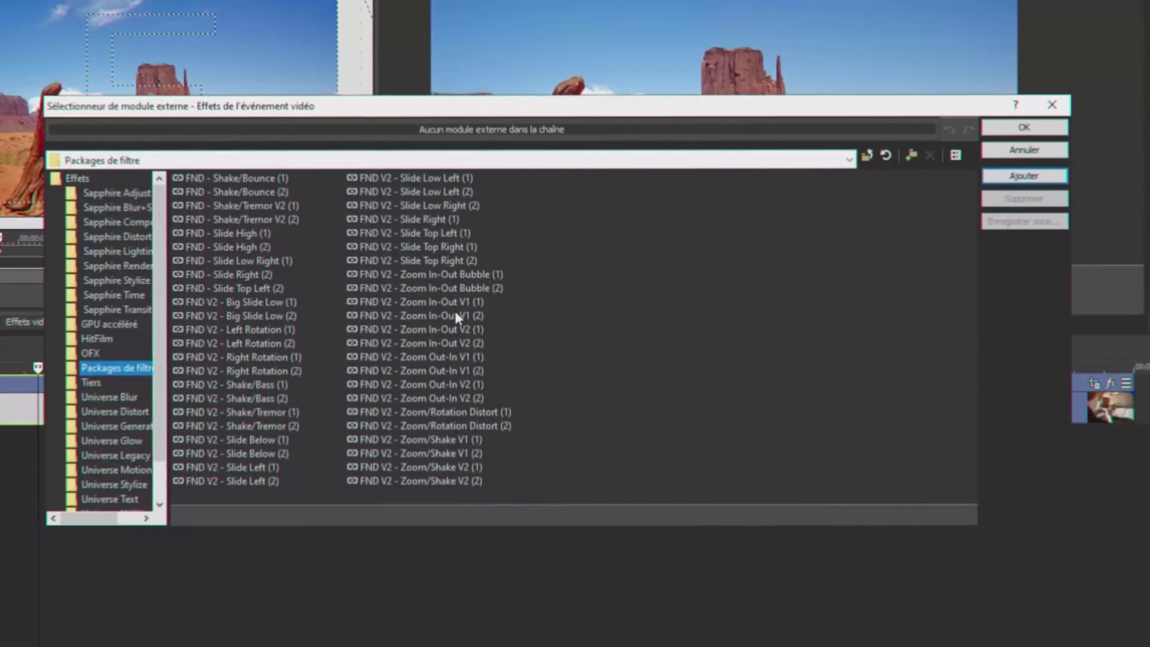
left_click(459, 297)
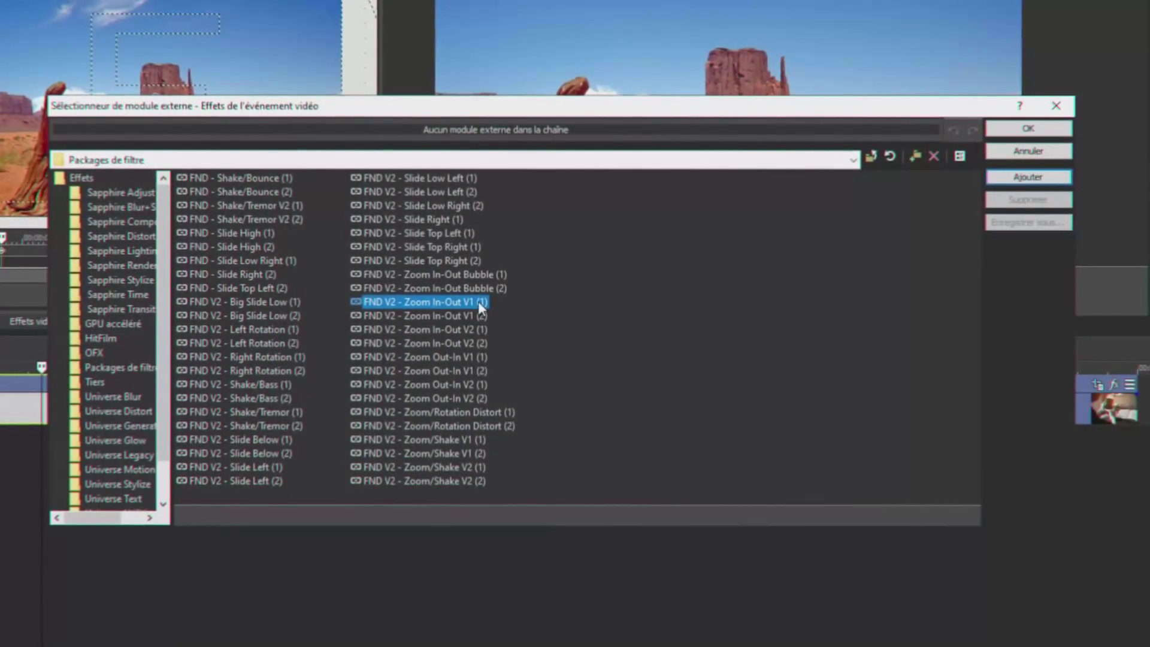
left_click(470, 317)
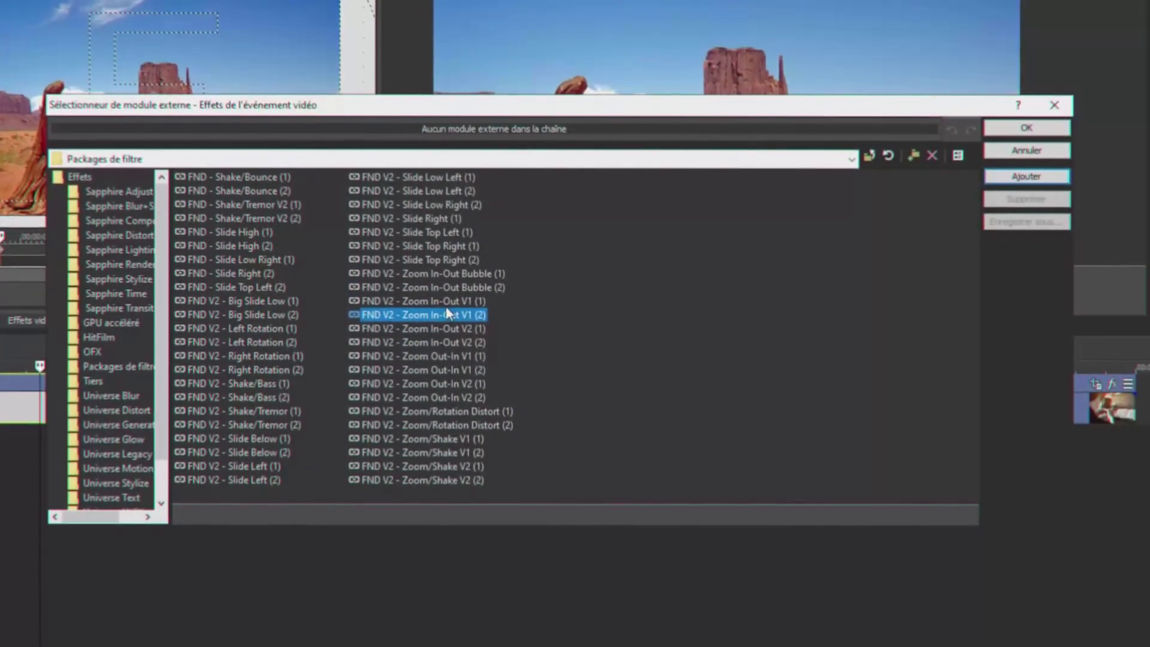
left_click(445, 306)
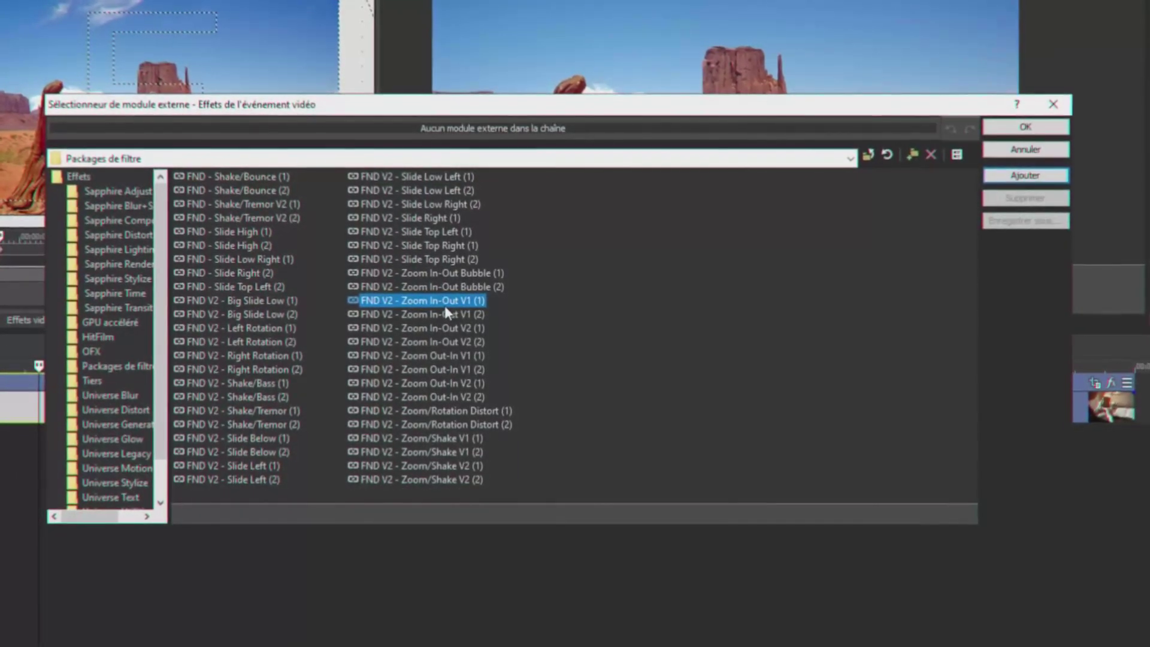
left_click(1028, 176)
left_click(1029, 127)
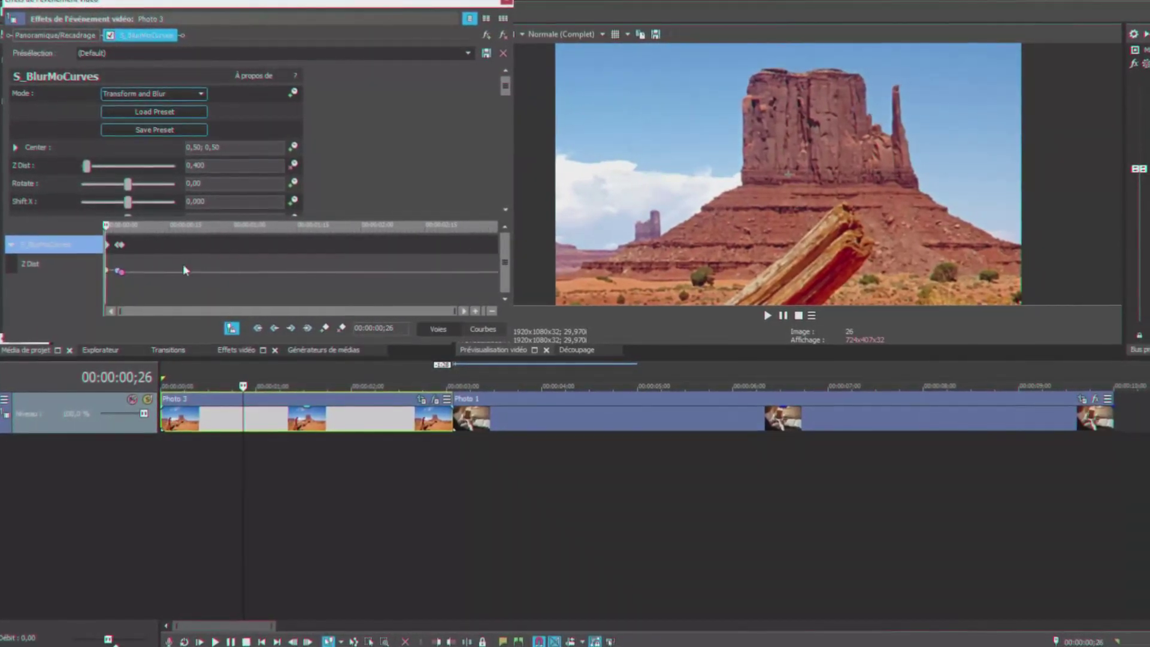
Set the video preview quality to Prévisualisation (Auto)
scroll(183, 264, "up", 5)
left_click(560, 34)
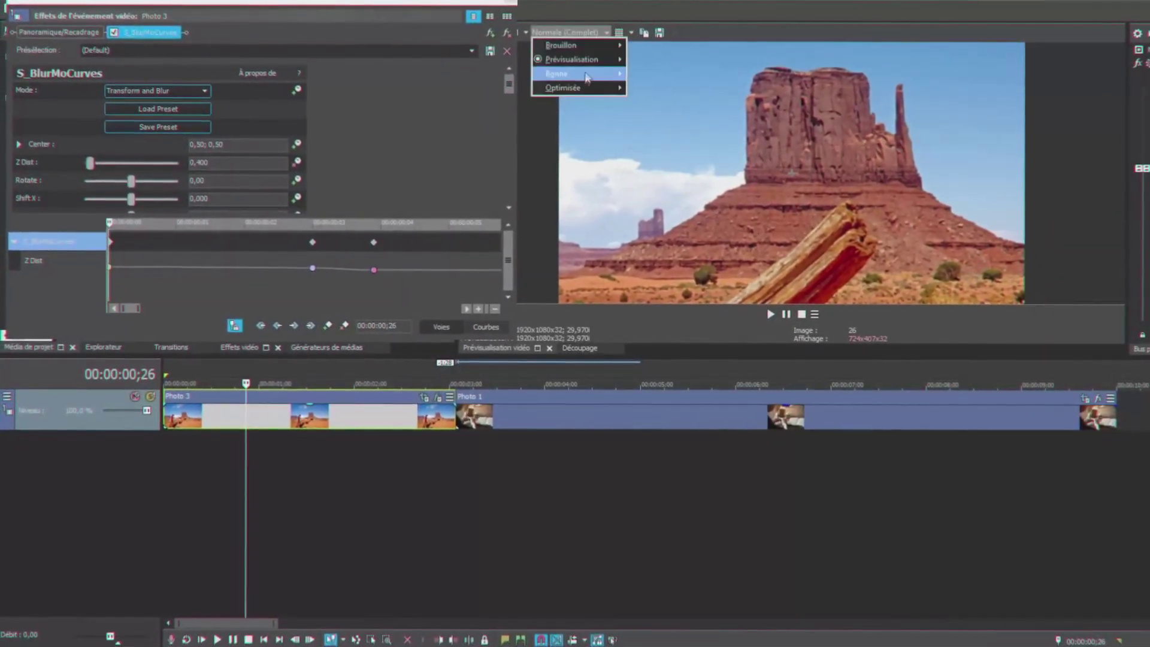
mouse_move(571, 62)
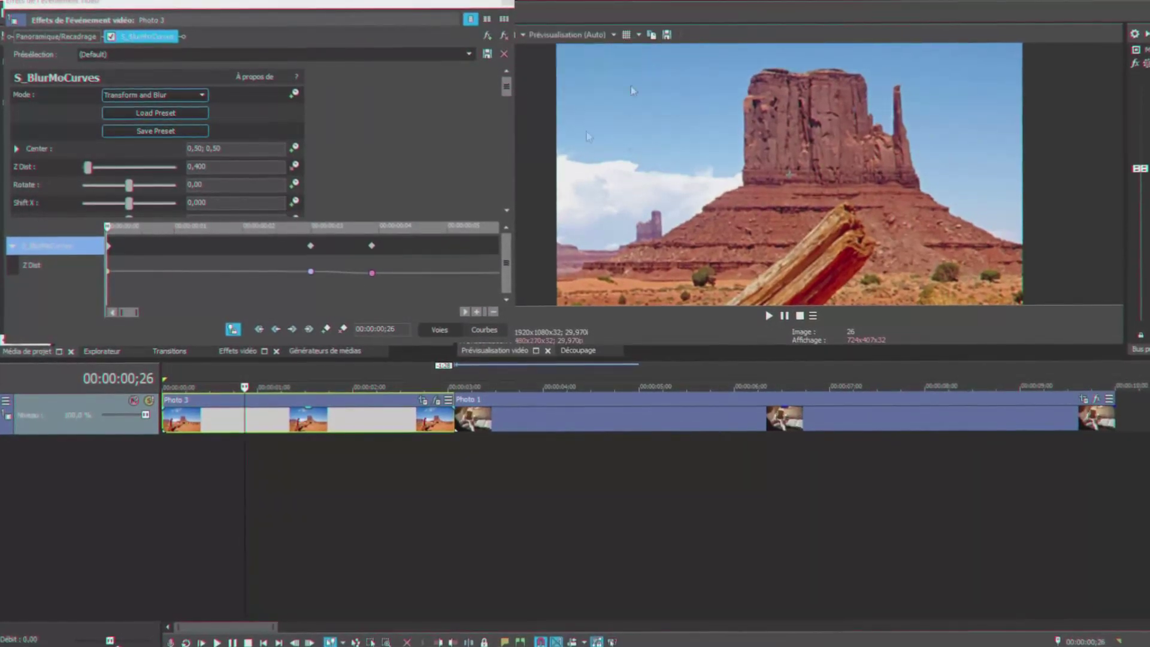
Check the zoom effect at the start of Photo 3 by stepping through its keyframes and playing the preview
left_click(239, 256)
scroll(243, 270, "down", 4)
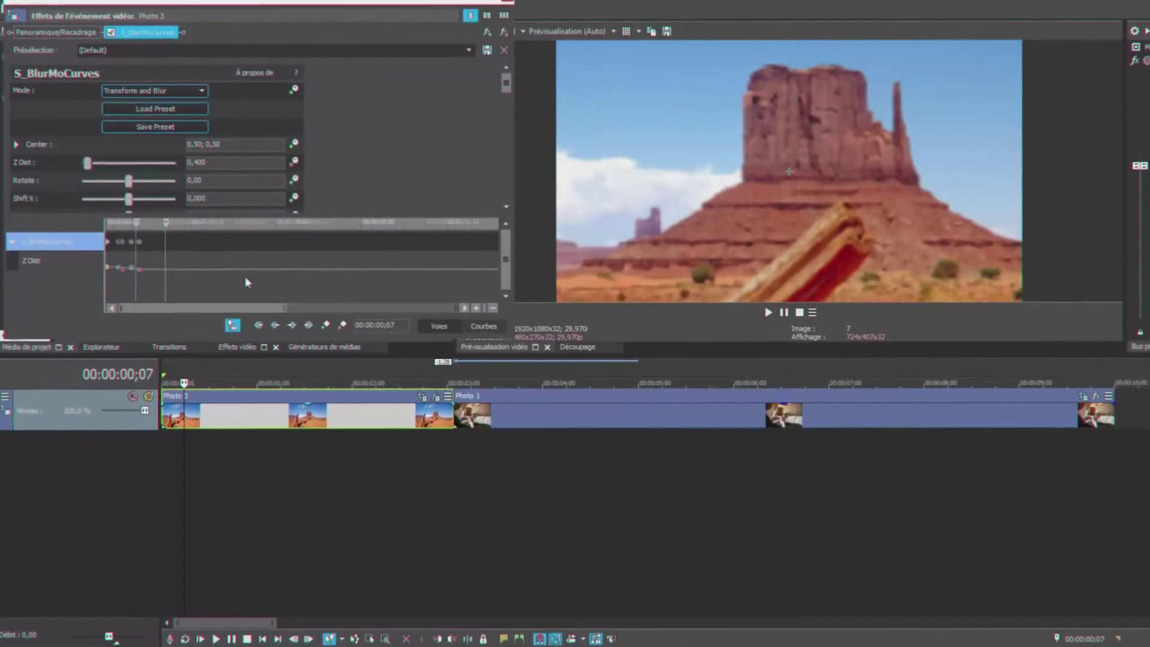
left_click(117, 246)
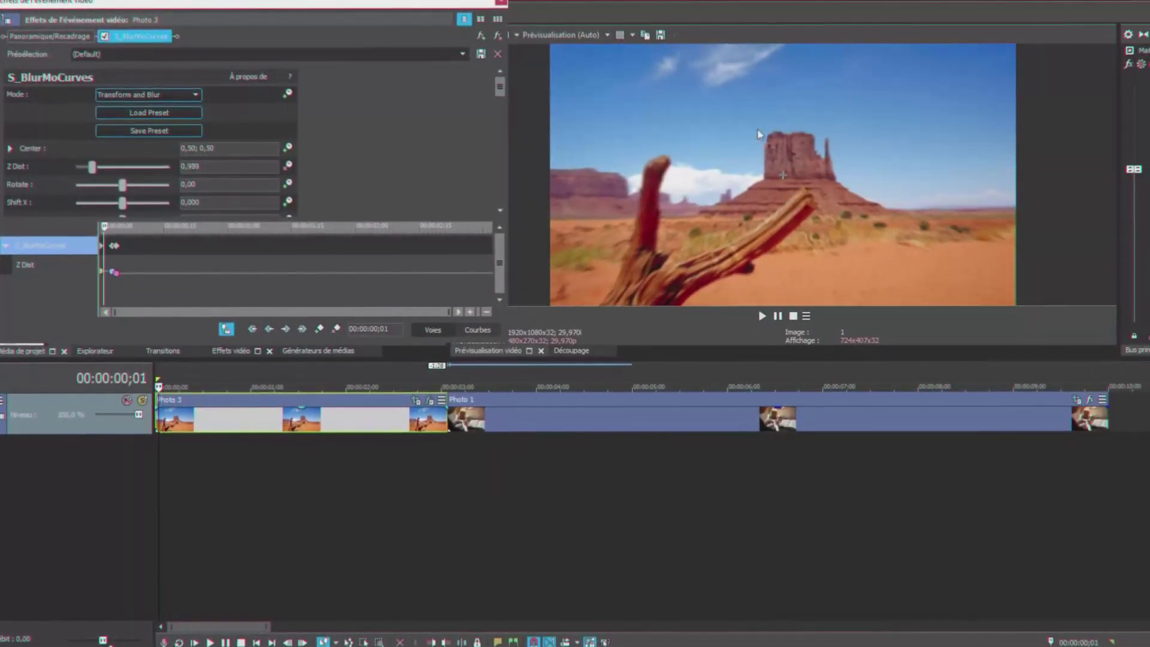
key("space")
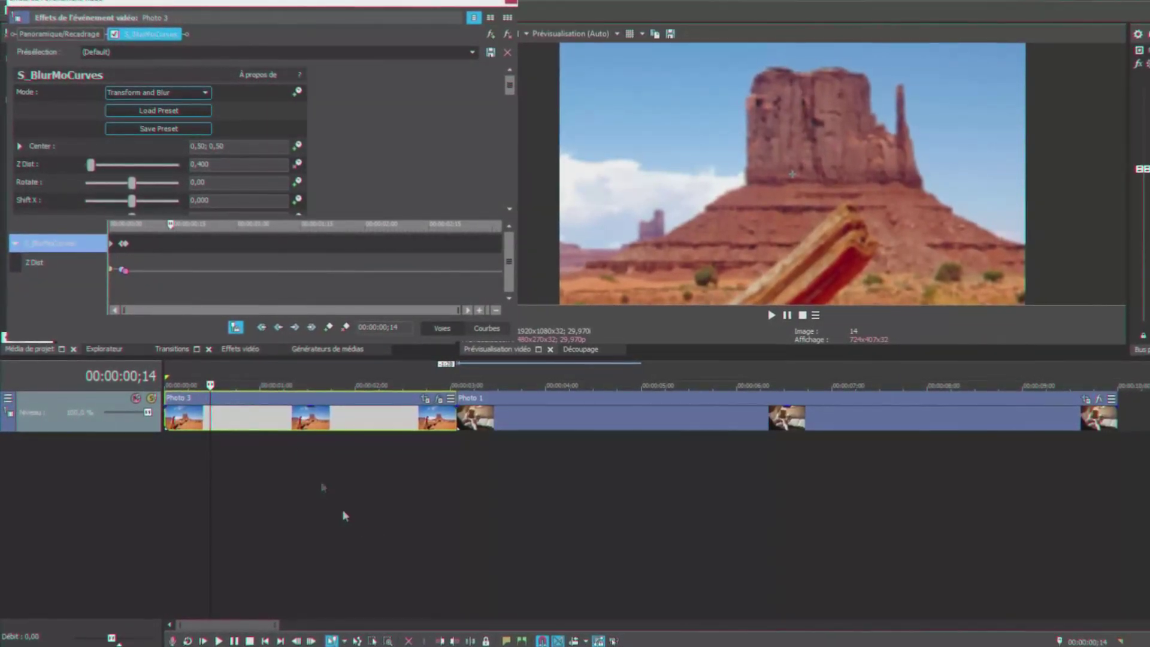
Move the S_BlurMoCurves zoom keyframes to the very end of the Photo 3 event
left_click(445, 437)
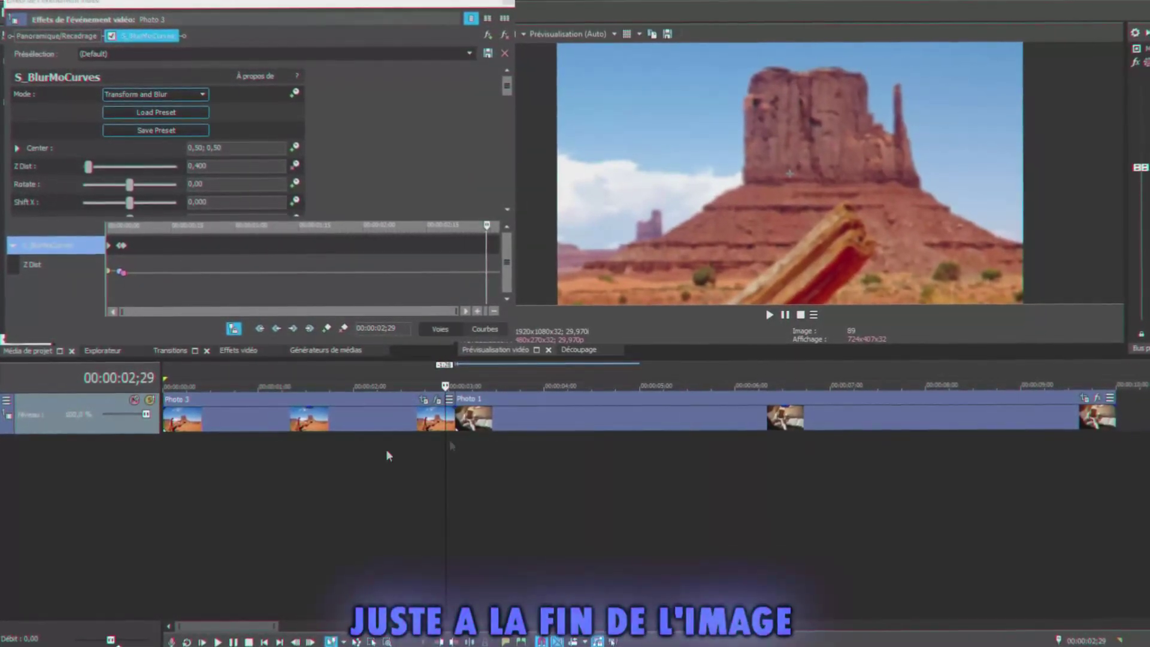
left_click(133, 245)
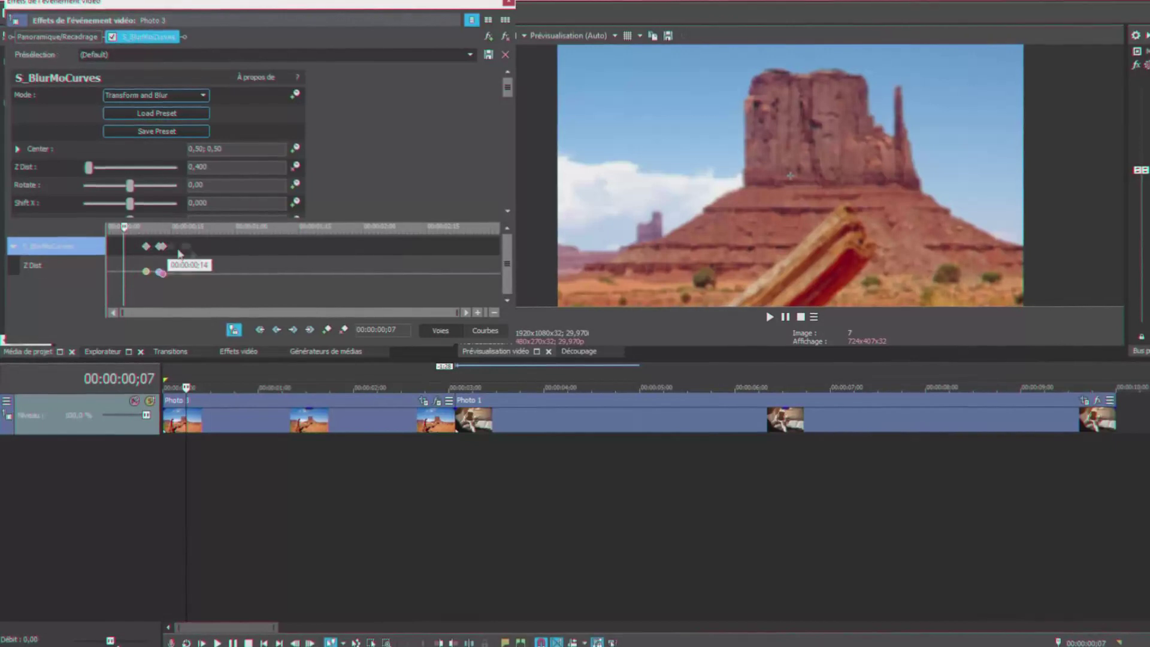
left_click(496, 272)
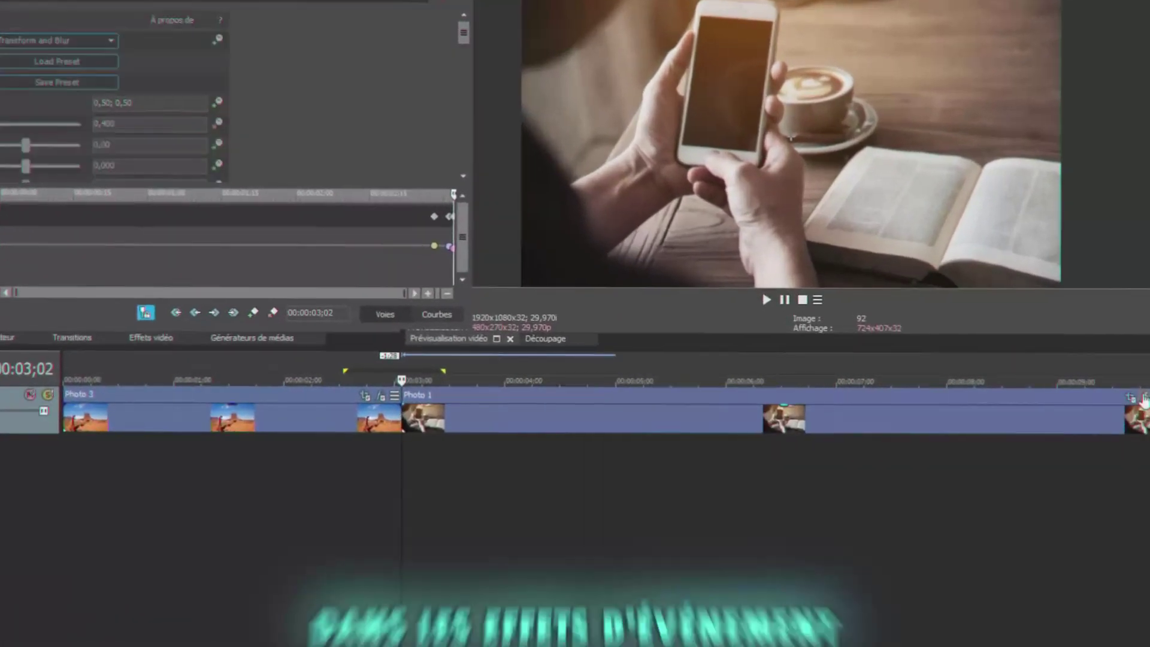
Apply the filter package FND V2 - Zoom In-Out V1 (2) to the Photo 1 event
left_click(1096, 399)
left_click(519, 330)
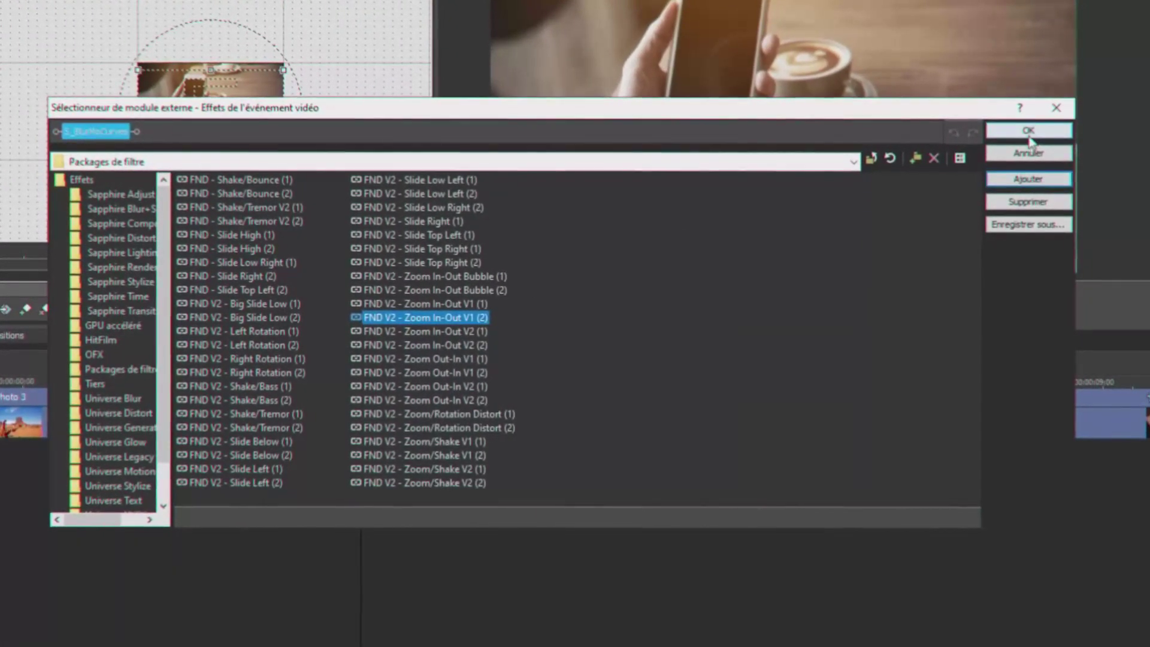
left_click(1035, 128)
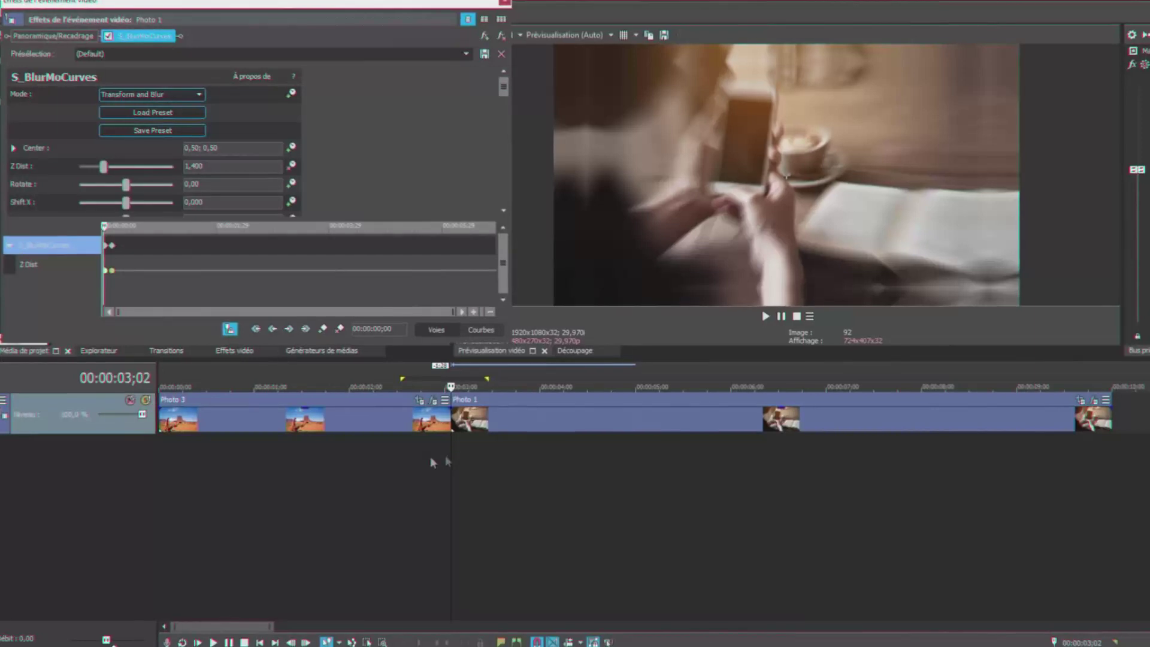
Select the time range around the cut between Photo 3 and Photo 1 and play the transition preview
left_click_drag(424, 449, 491, 449)
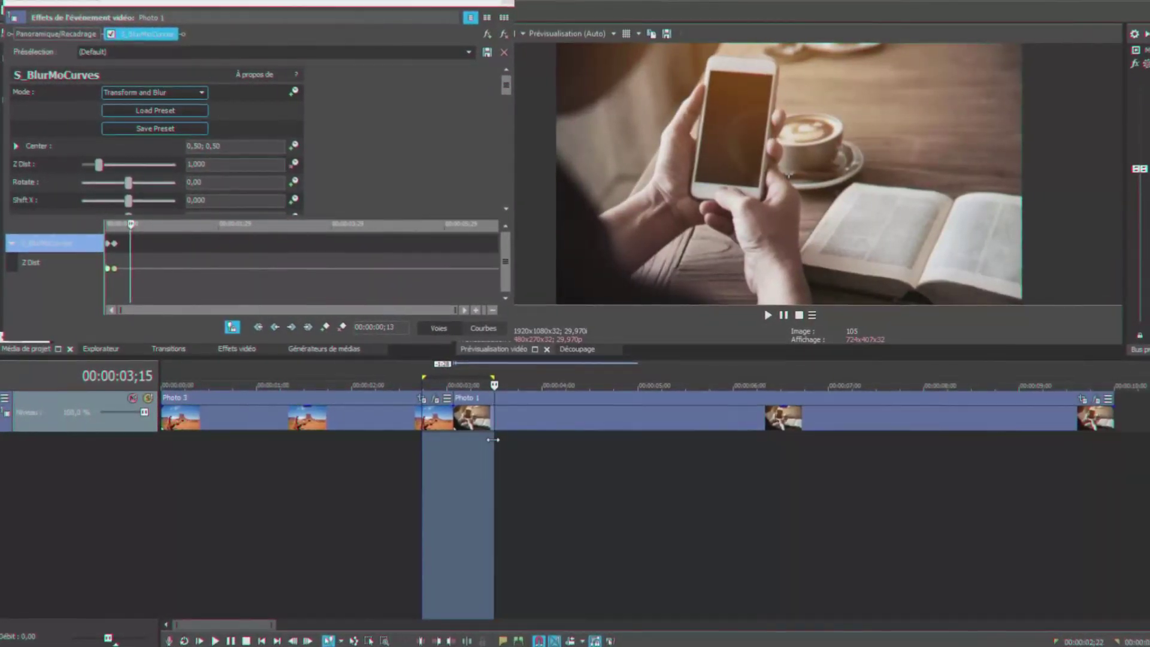
key("space")
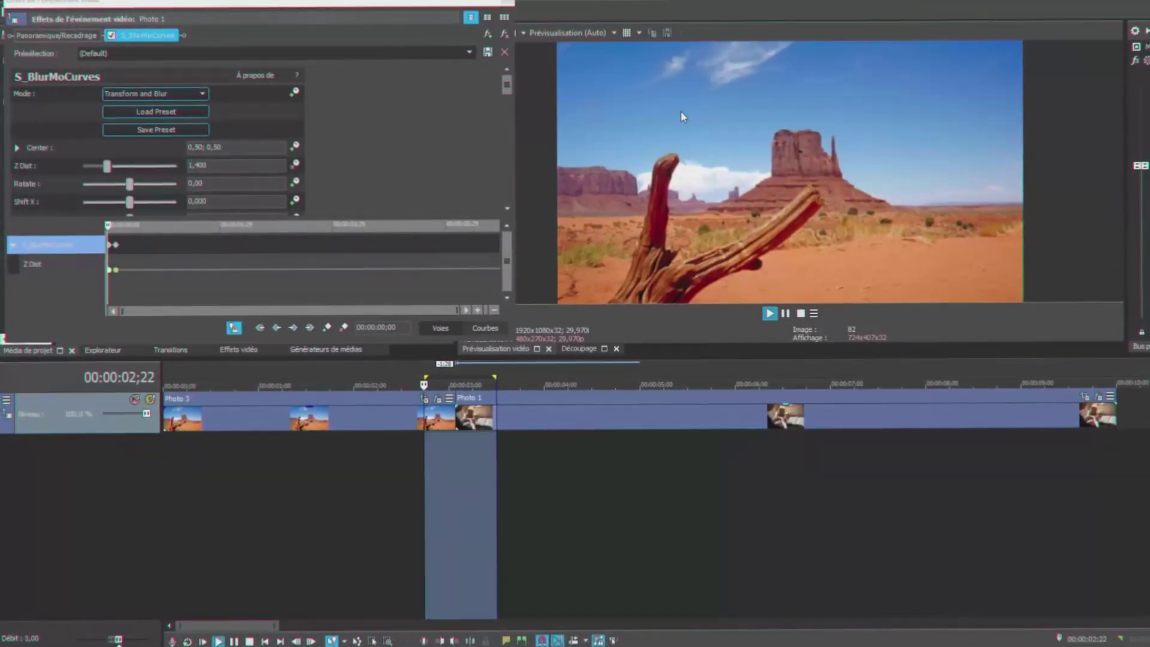
key("space")
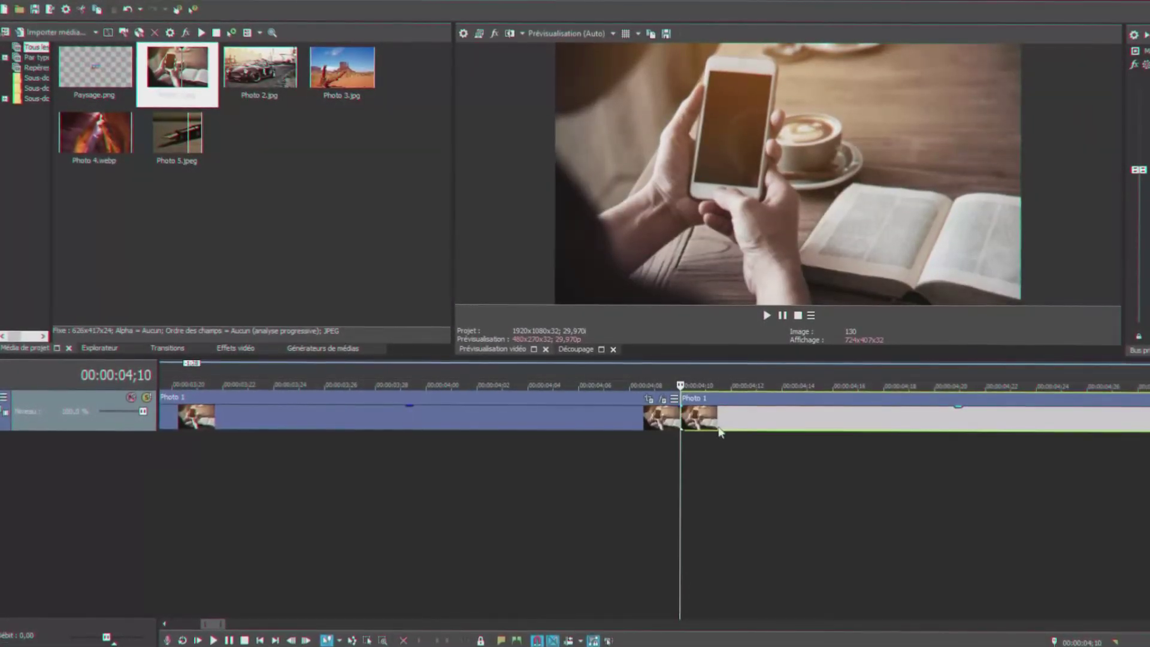
Split a short Photo 1 clip from 00:00:04;09 to 00:00:04;13 and move the remaining part further along the timeline
left_click(722, 424)
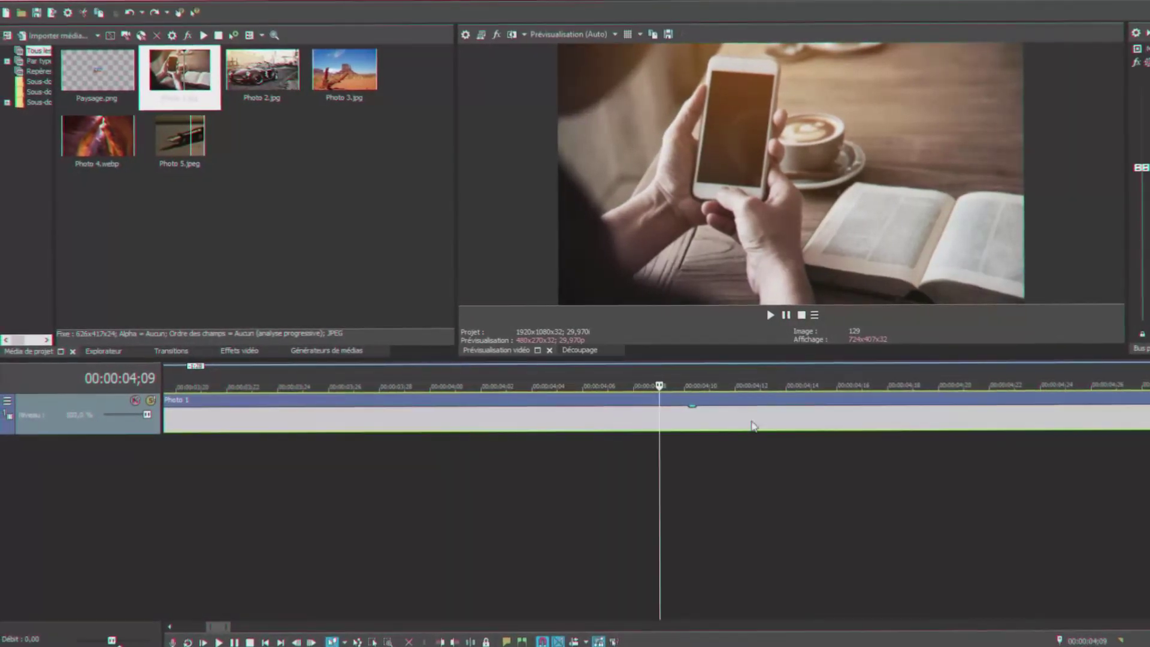
key("ctrl+y")
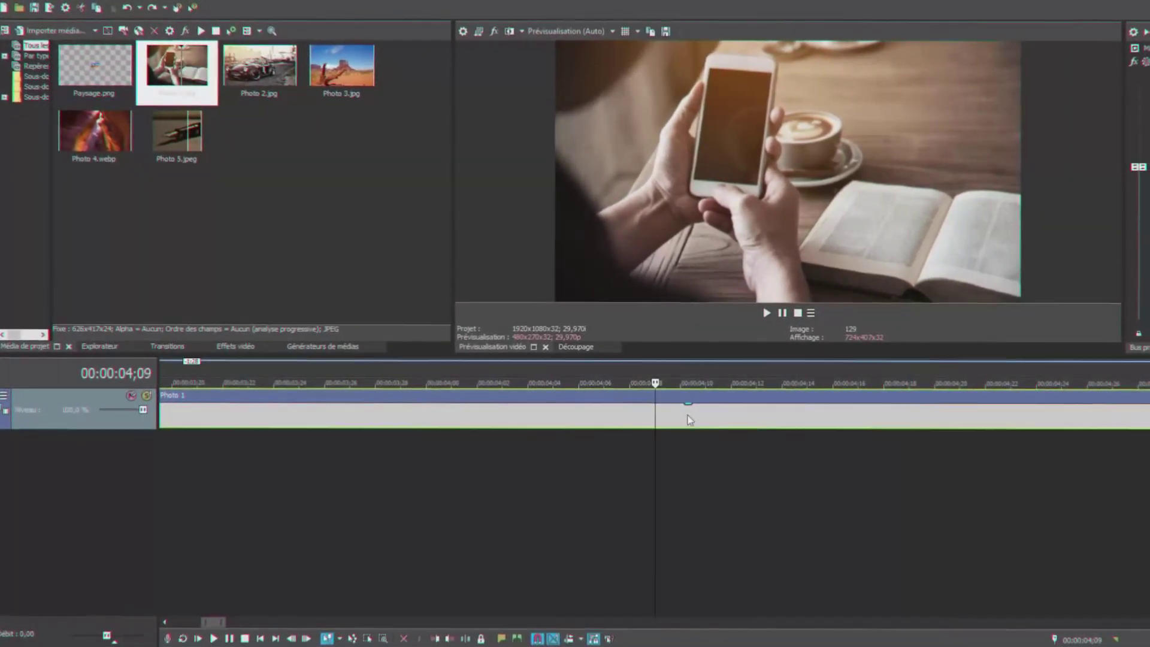
left_click_drag(830, 427, 1136, 411)
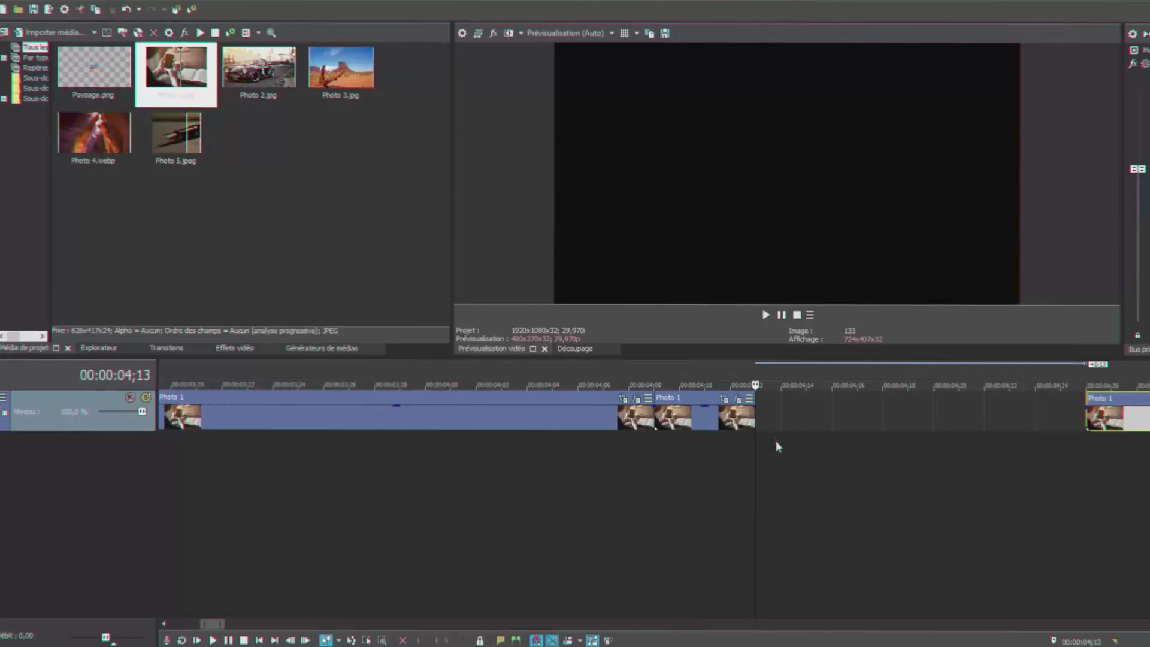
Apply the filter package FND V2 - Slide Below (1) to the short Photo 1 clip
left_click(681, 414)
left_click(738, 398)
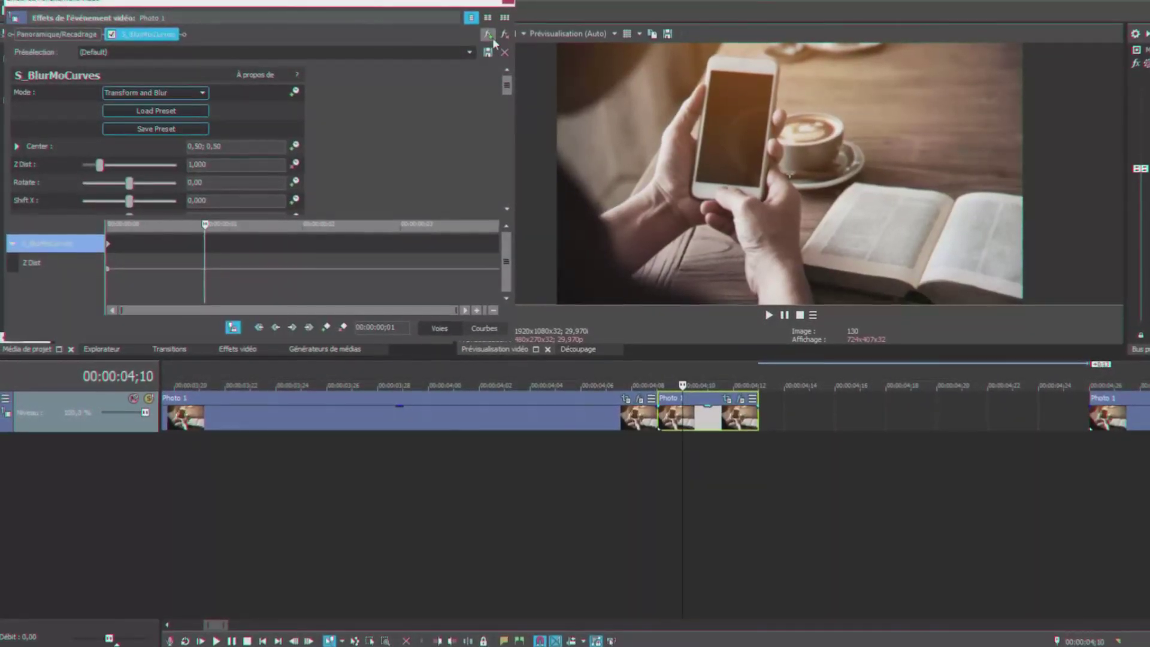
left_click(490, 36)
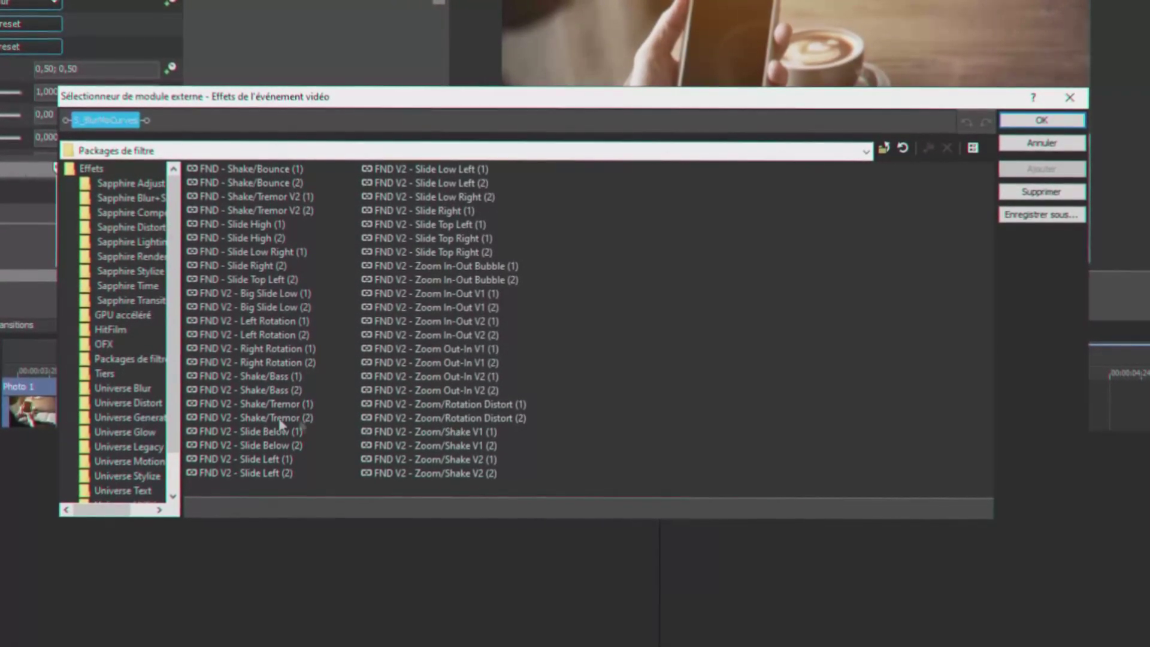
left_click(282, 433)
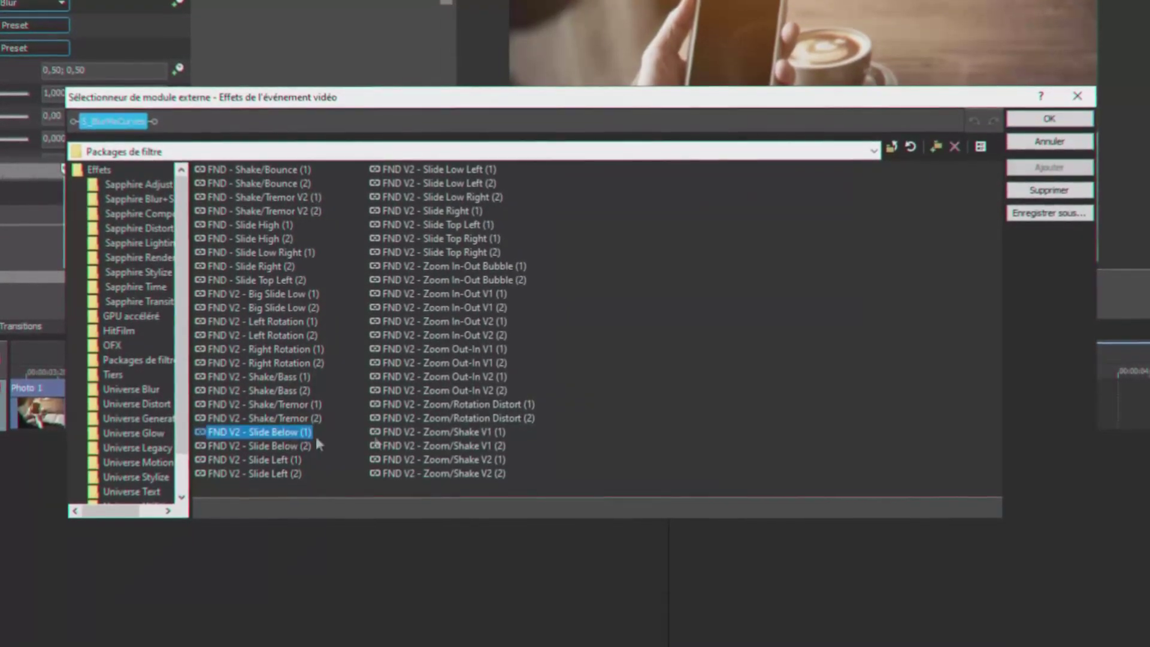
left_click(1049, 167)
left_click(1049, 119)
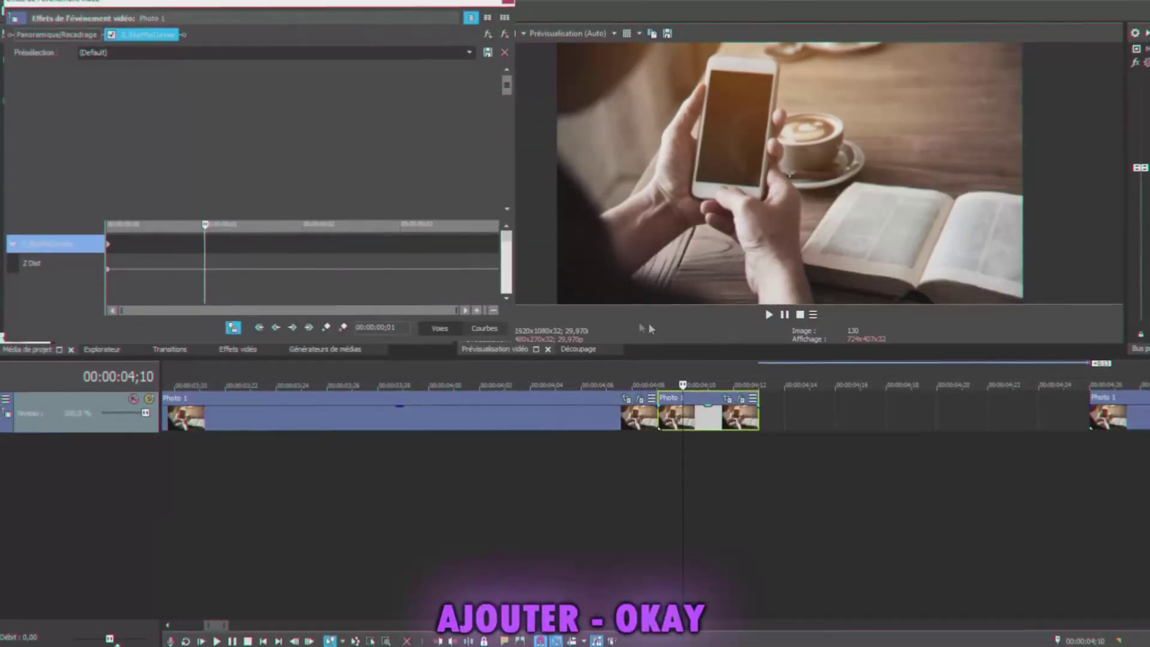
Step frame by frame through the short Photo 1 clip to examine the slide effect up to its end
key("Right")
key("Right")
key("Left")
key("Left")
key("Left")
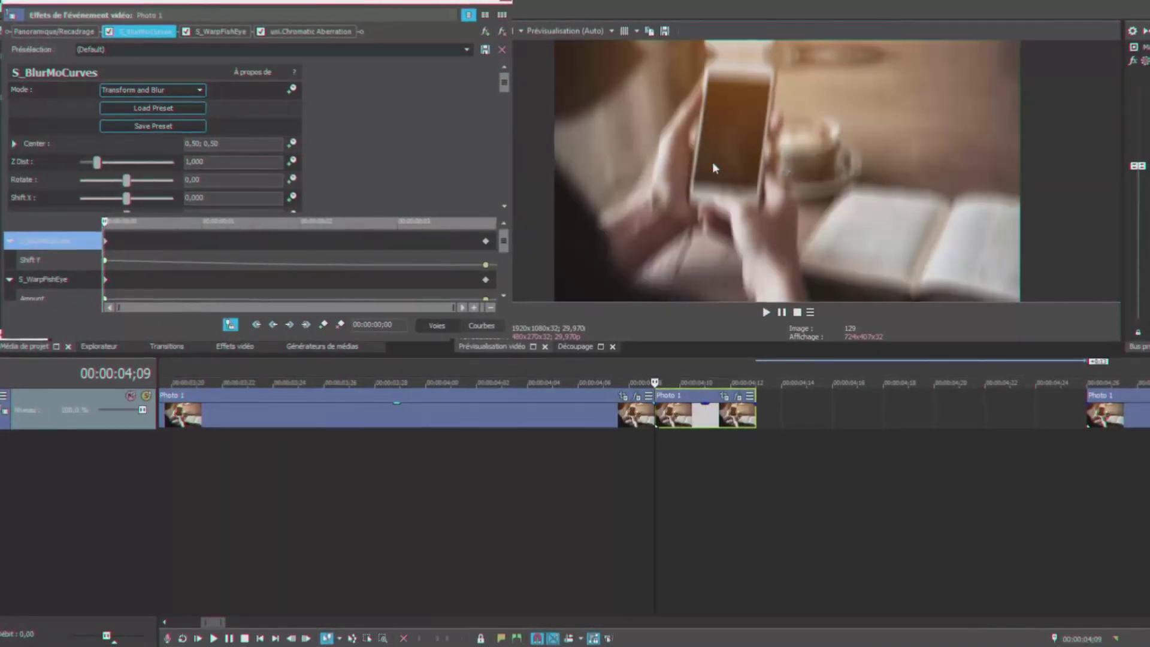
key("Right")
key("Right")
key("Left")
key("Right")
key("Right")
key("Right")
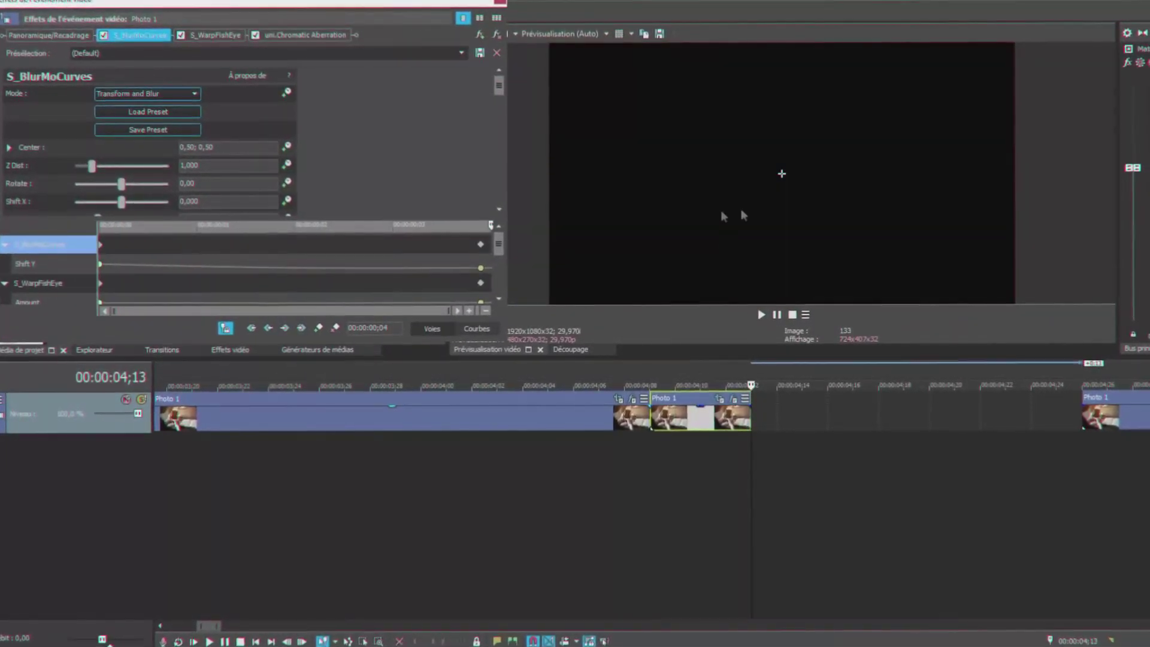
key("Left")
key("Left")
key("Left")
key("Left")
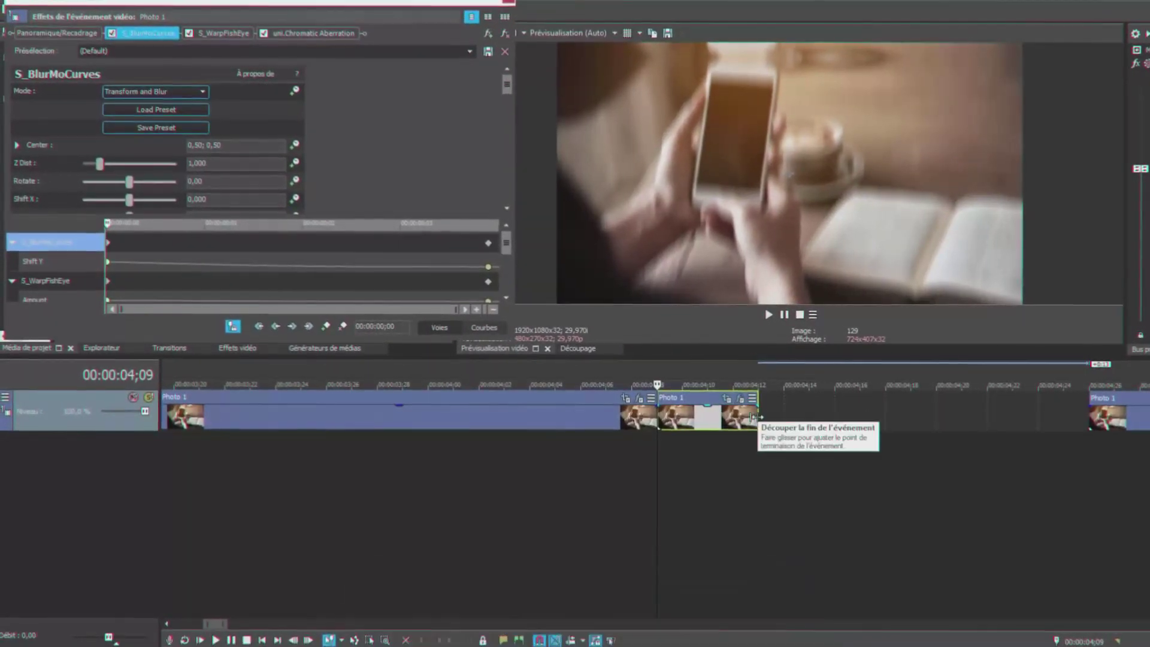
Extend the end of the short Photo 1 clip to about 00:00:04;23 so it spans all keyframes of its effects
left_click_drag(755, 416, 860, 412)
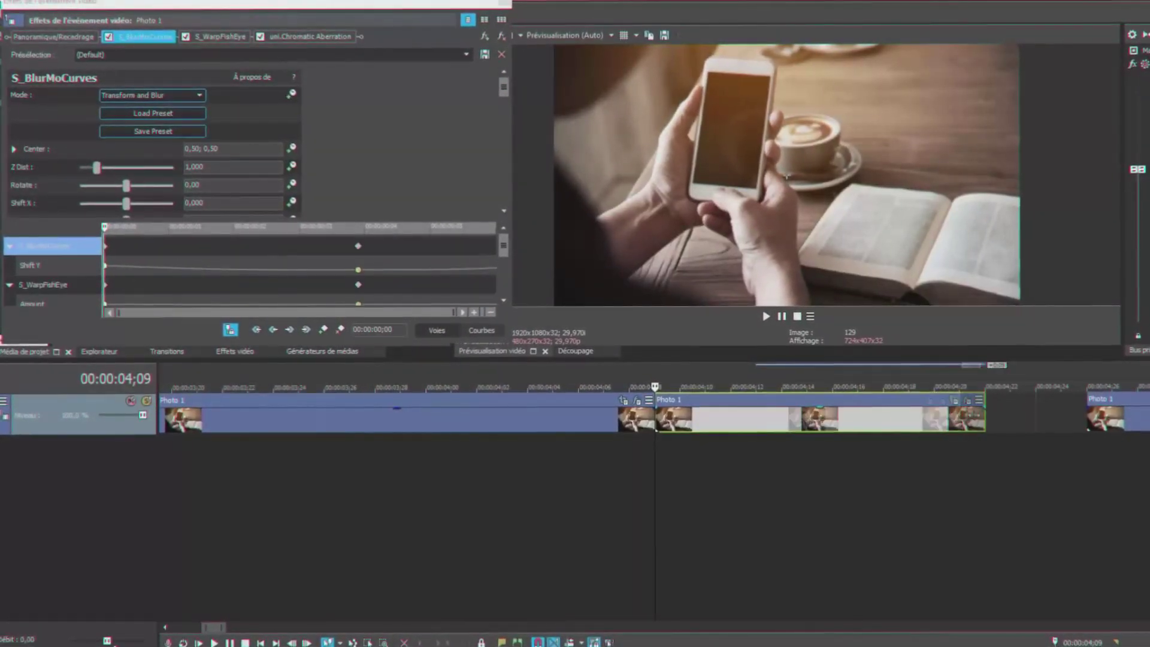
left_click_drag(984, 413, 1011, 412)
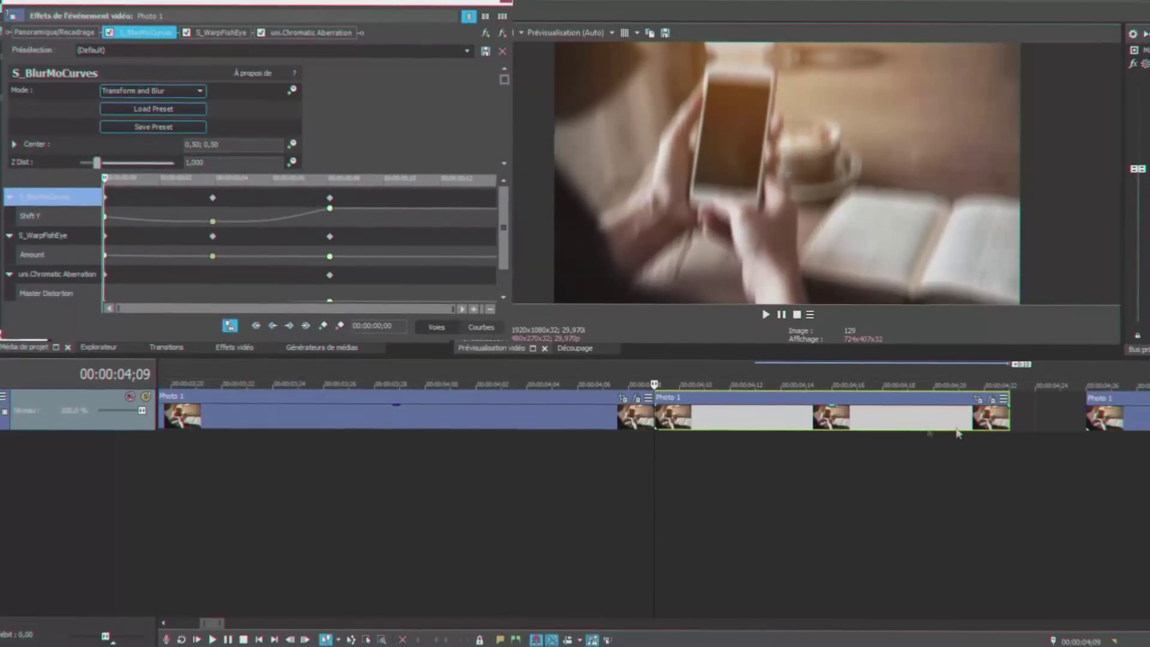
left_click_drag(1011, 413, 1062, 413)
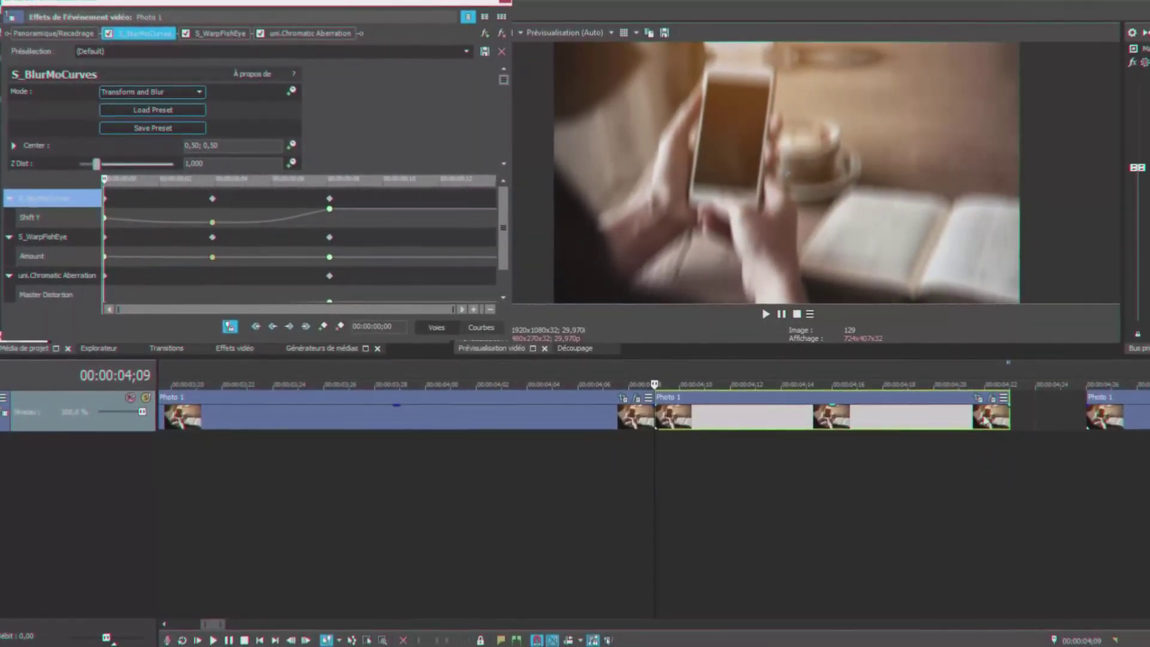
Replace the effects on the extended Photo 1 clip with the filter package FND V2 - Zoom In-Out V1 (1)
left_click(490, 33)
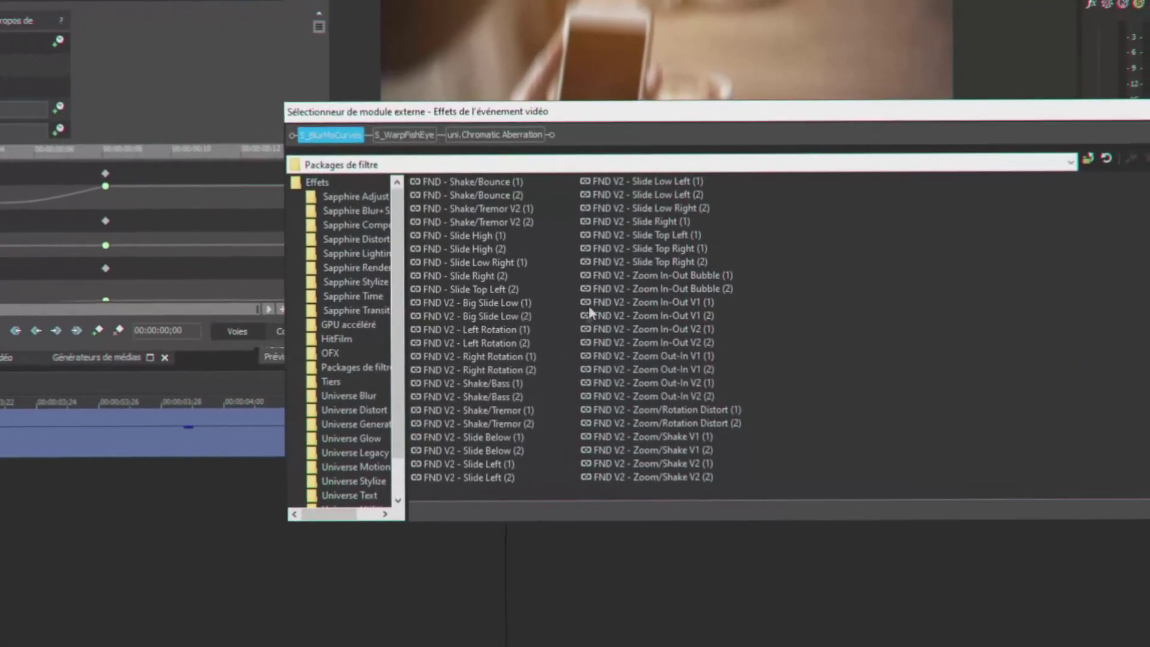
left_click(691, 302)
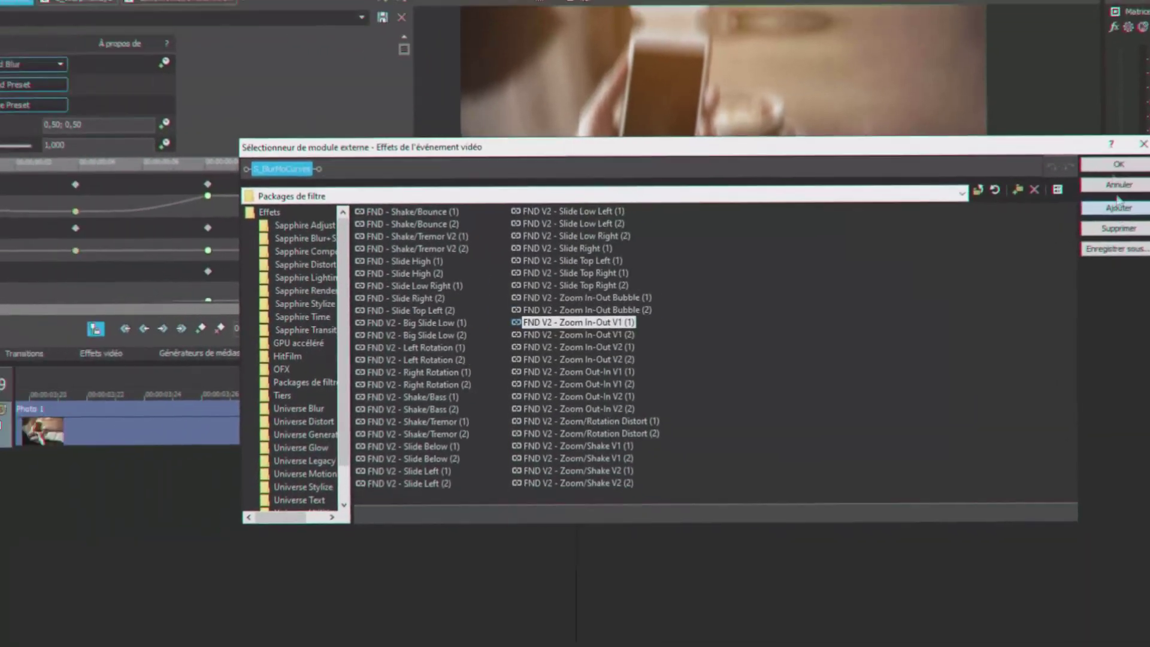
left_click(1098, 150)
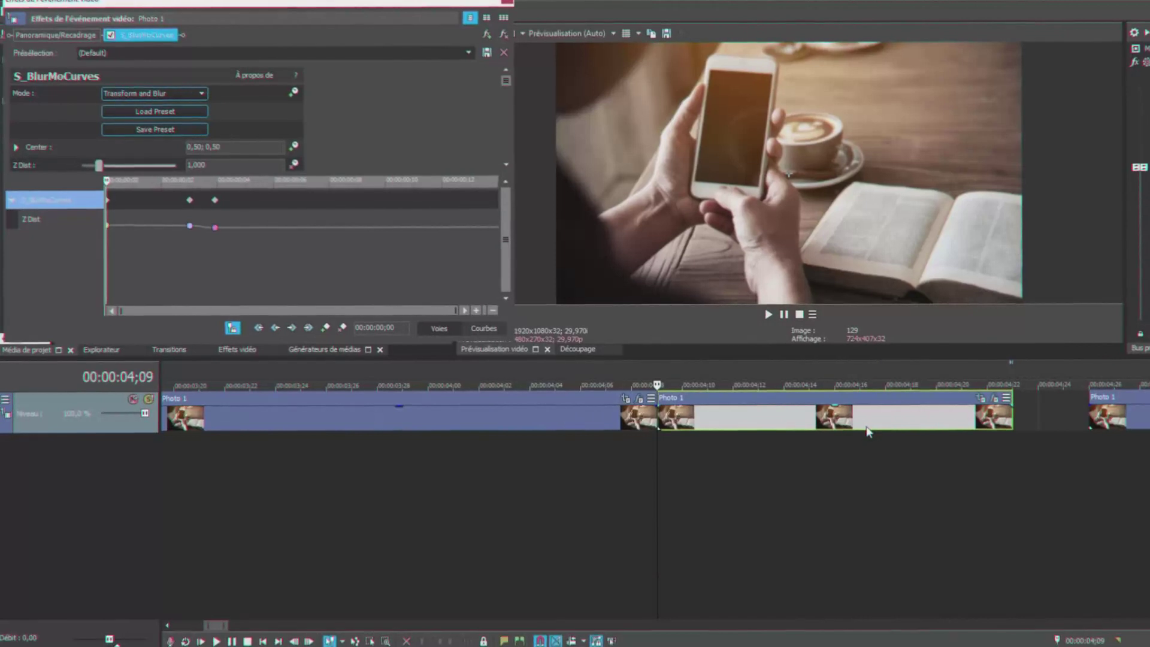
Split the extended Photo 1 clip at 00:00:04;14 and apply the filter package FND V2 - Zoom Out-In V1 (2) to its second part
left_click(784, 413)
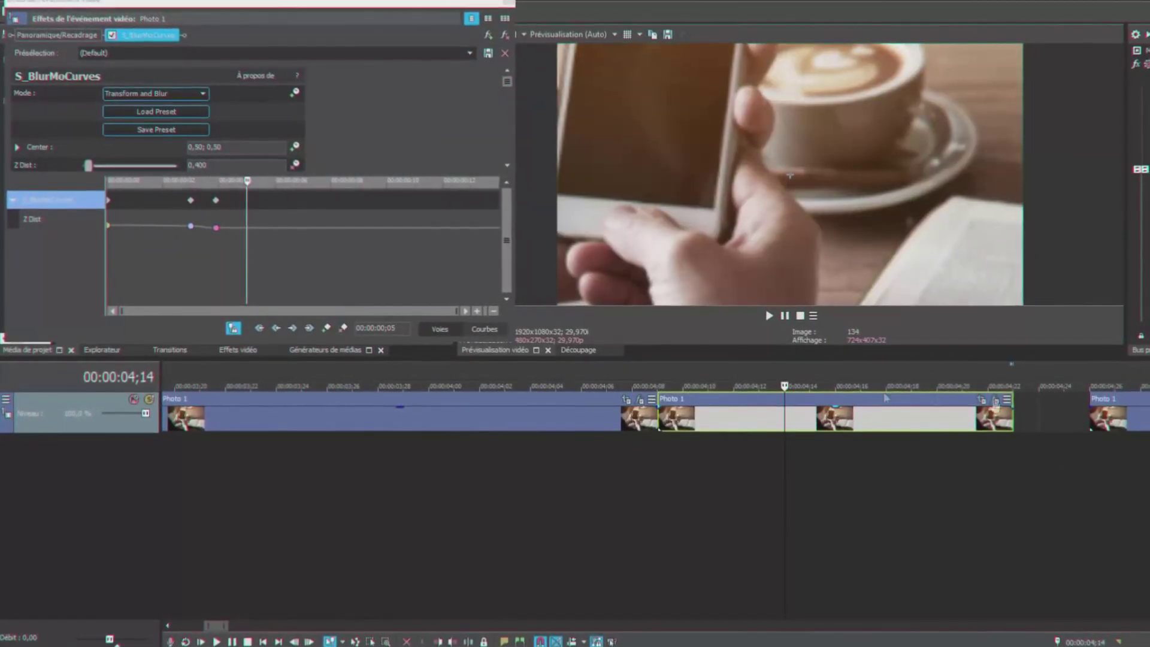
key("s")
left_click(985, 403)
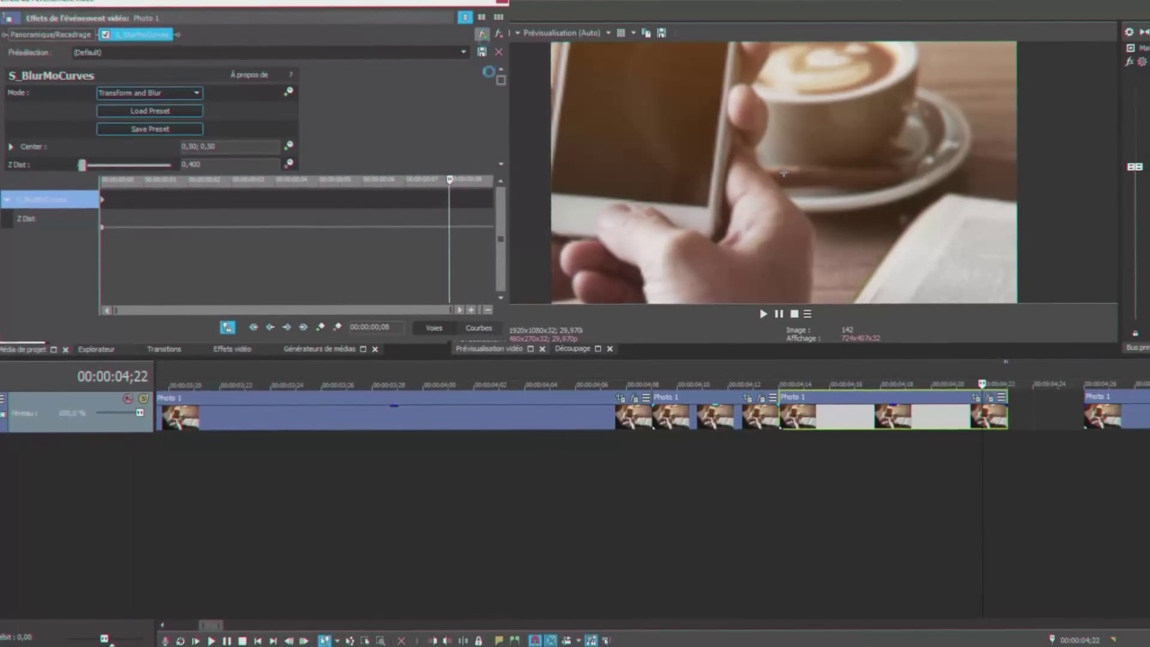
left_click(482, 34)
left_click(497, 371)
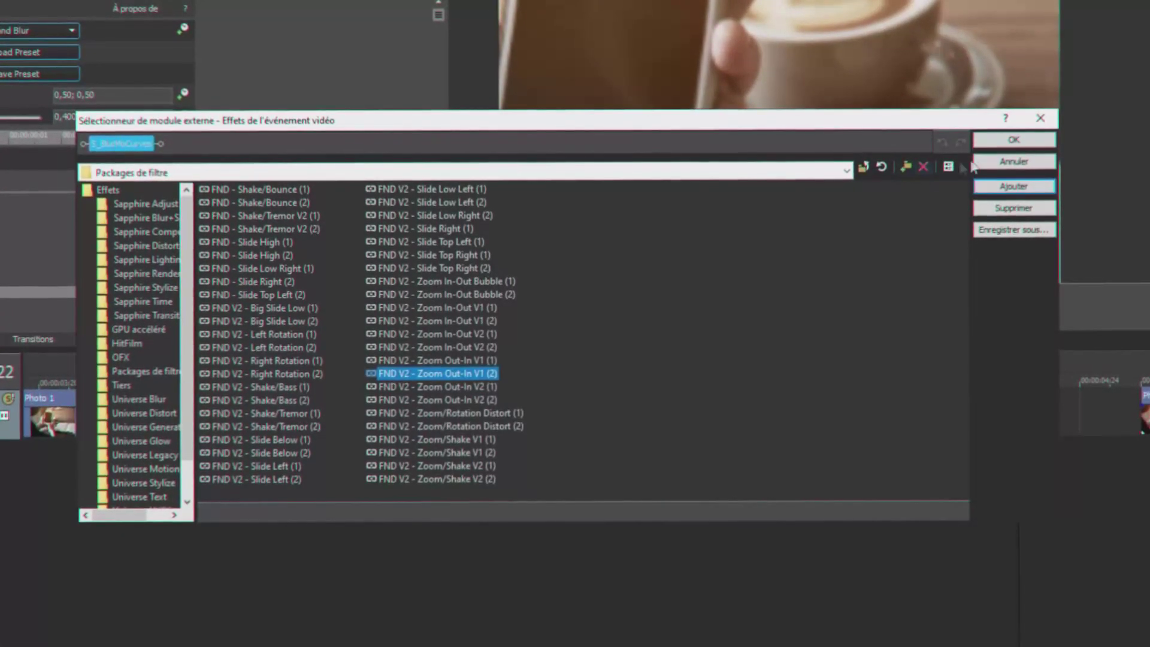
left_click(1013, 139)
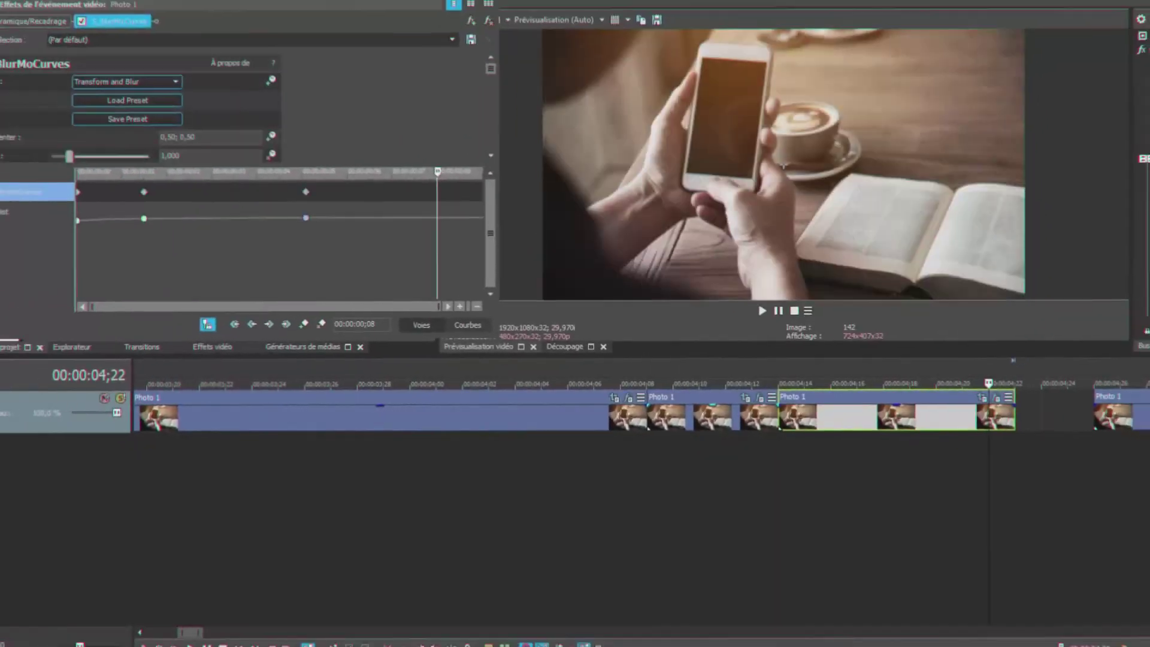
left_click(479, 39)
mouse_move(656, 443)
left_mouse_down()
mouse_move(870, 439)
mouse_move(826, 465)
mouse_move(645, 465)
mouse_move(910, 450)
mouse_move(659, 446)
left_mouse_up()
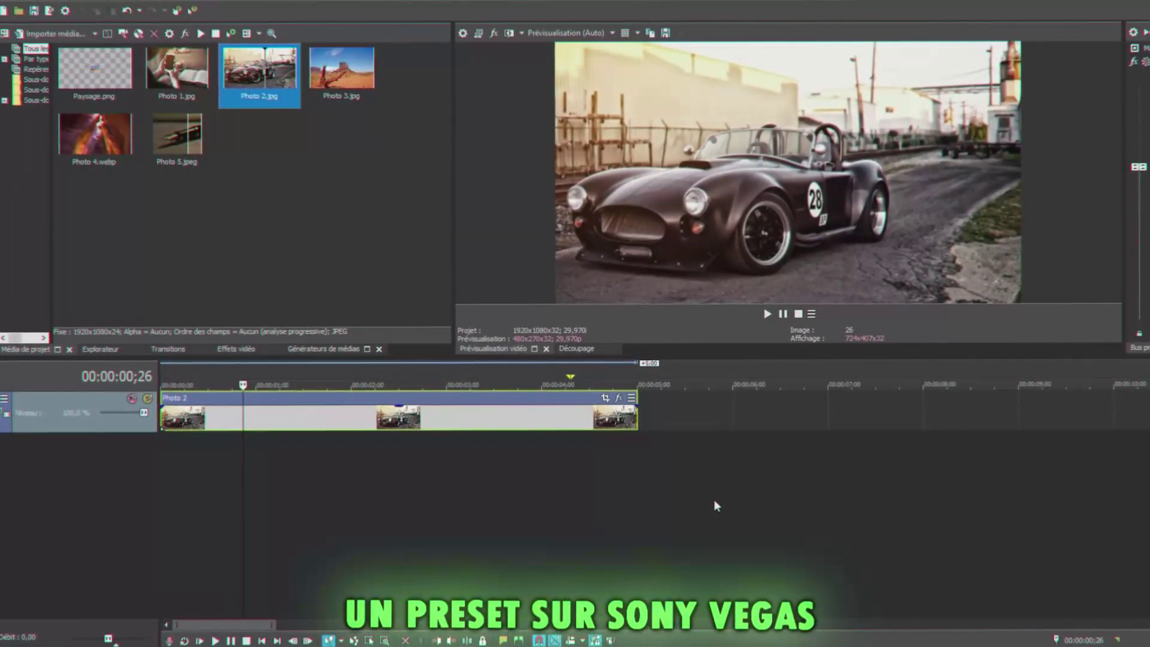
Find the S_Shake video effect and add its default preset (Par défaut) to the Photo 2 event
left_click(237, 349)
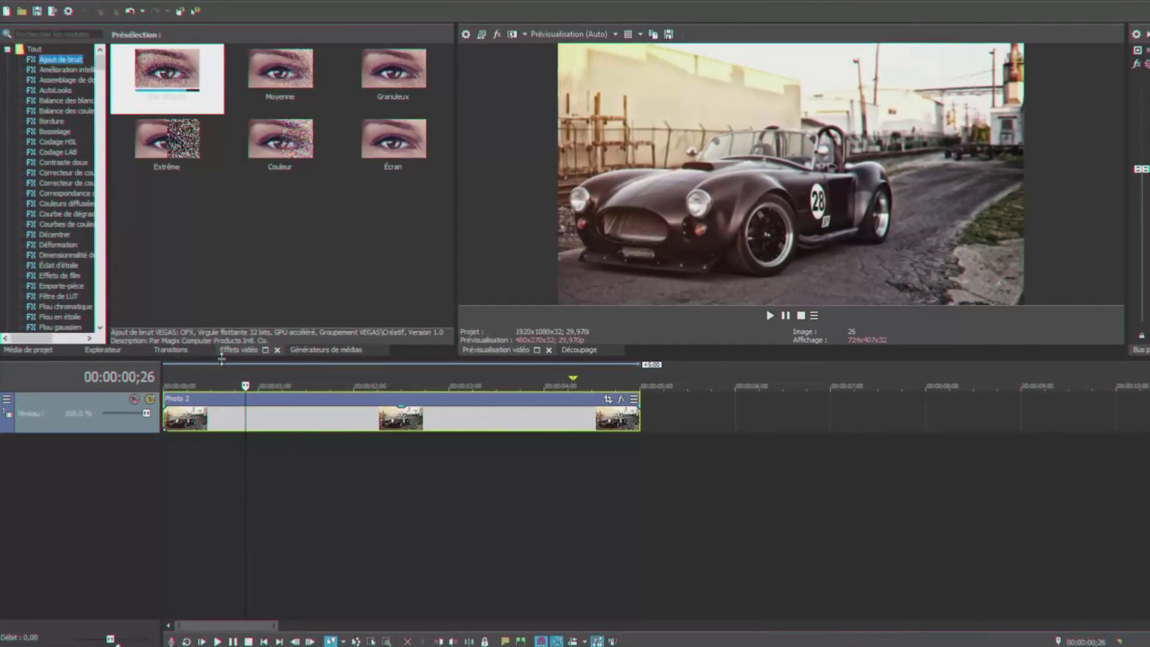
scroll(57, 226, "down", 15)
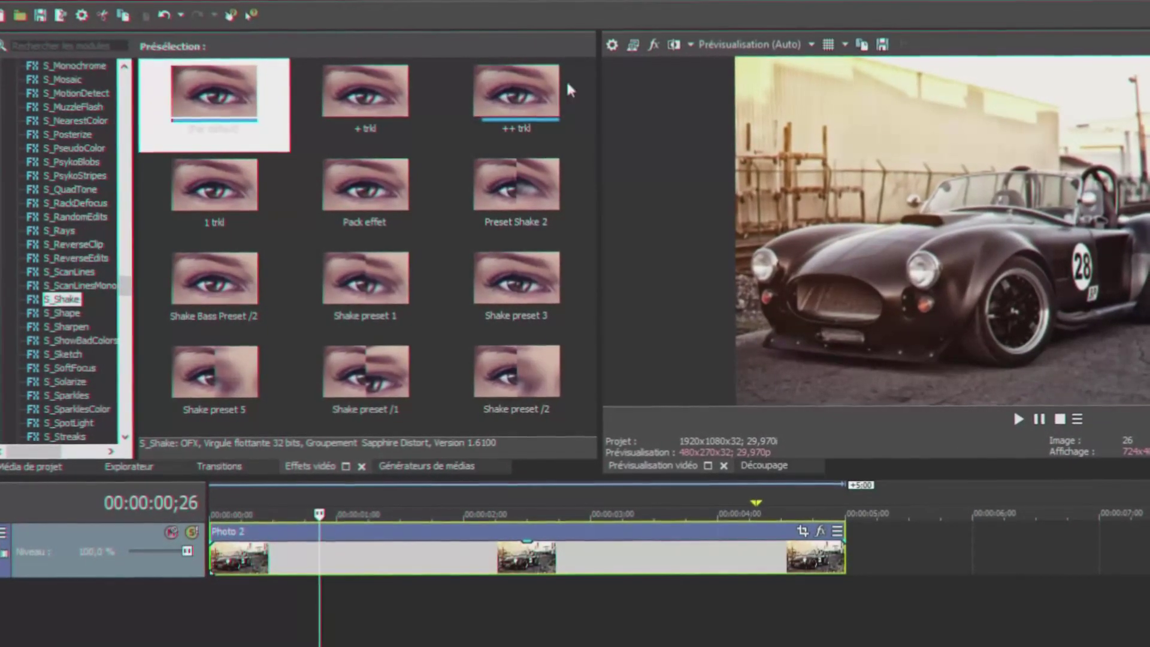
left_click(519, 96)
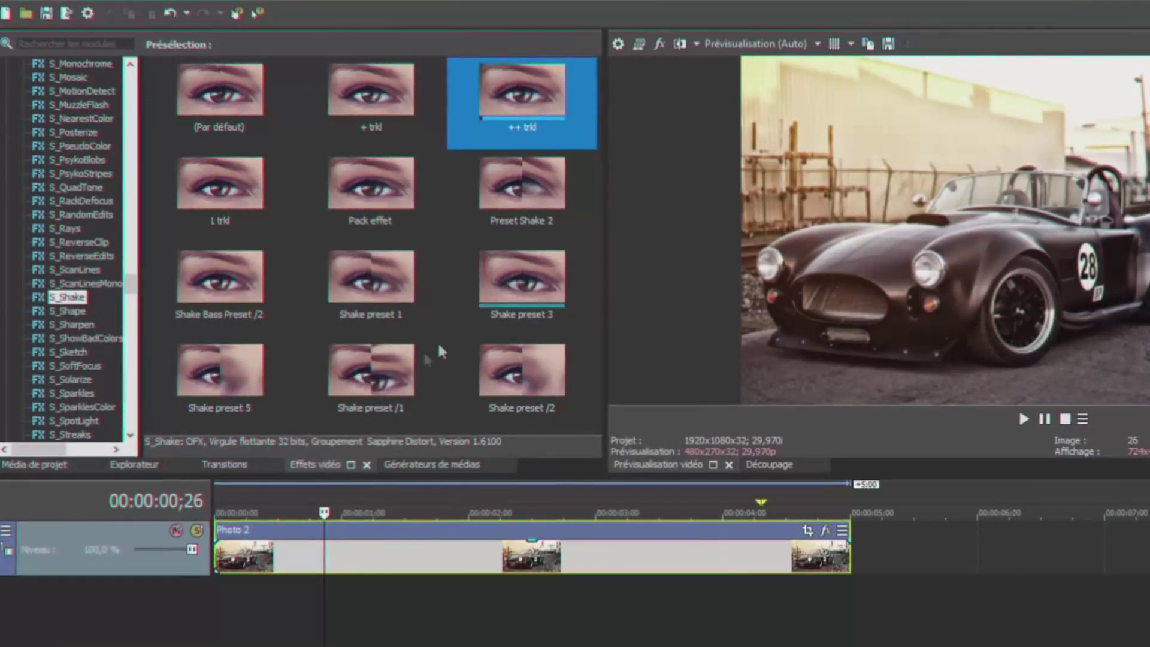
left_click_drag(312, 249, 454, 631)
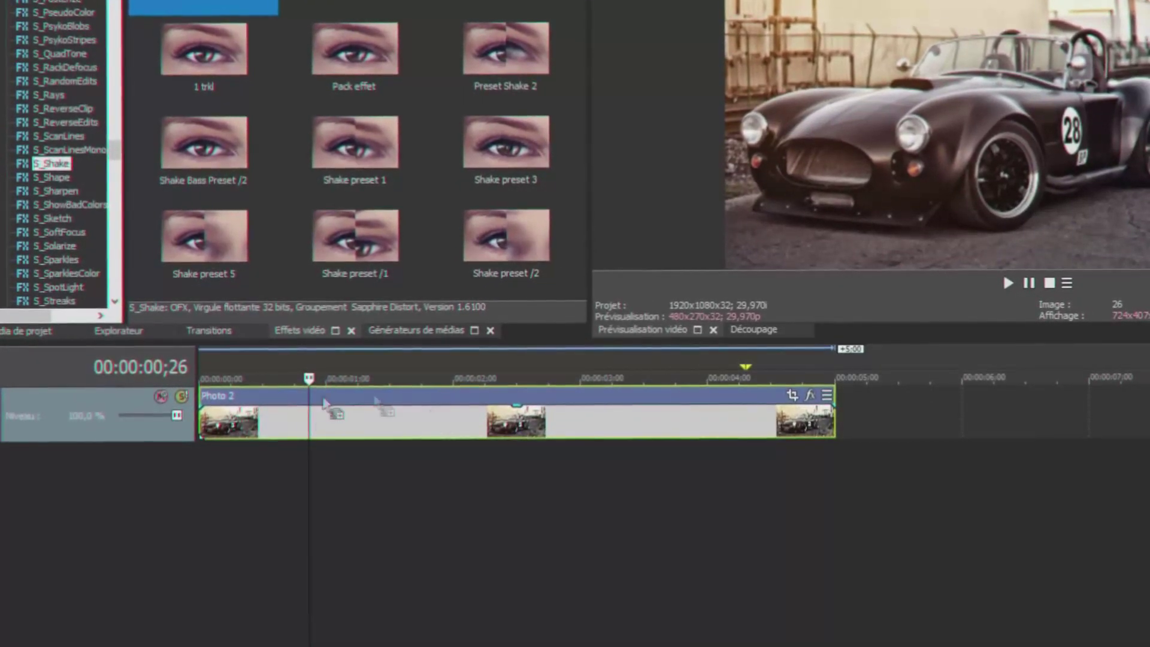
left_click_drag(448, 493, 379, 427)
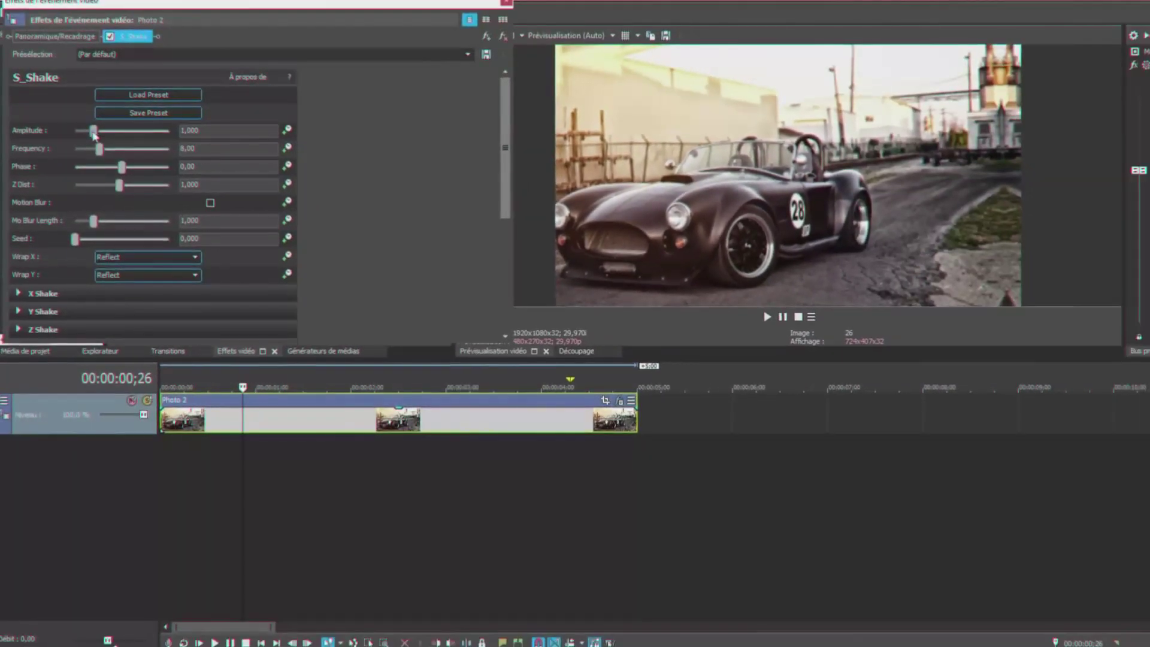
Set the S_Shake Amplitude to 0,544 and Frequency to 3,56, and play the preview to check the shake
left_click_drag(102, 153, 88, 151)
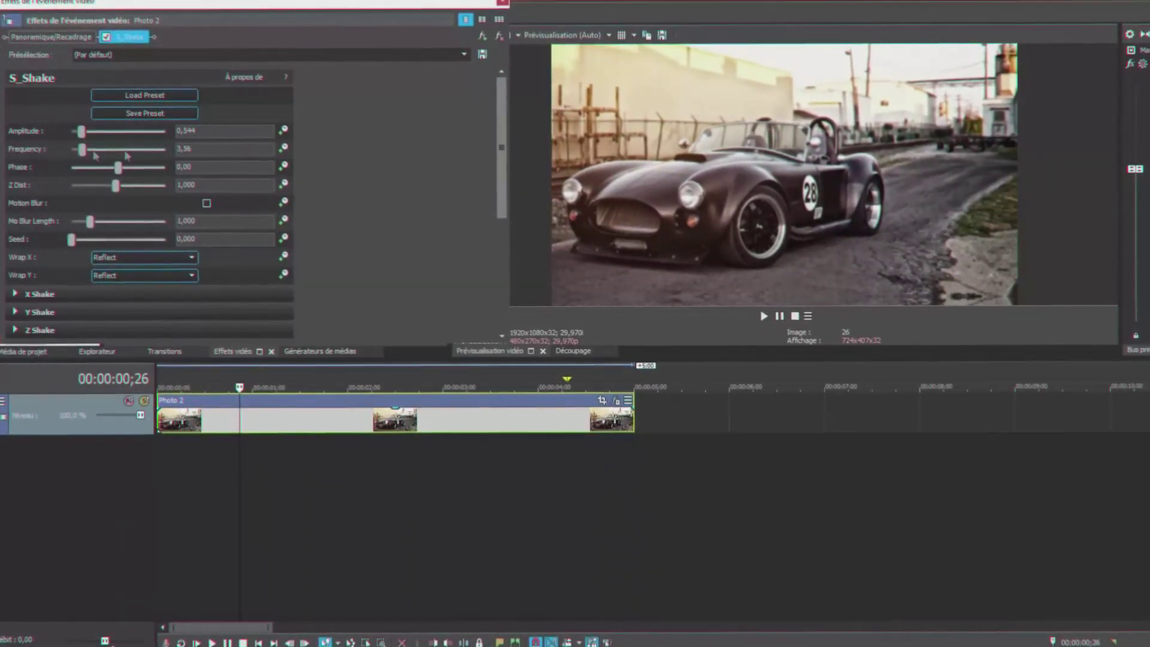
key("space")
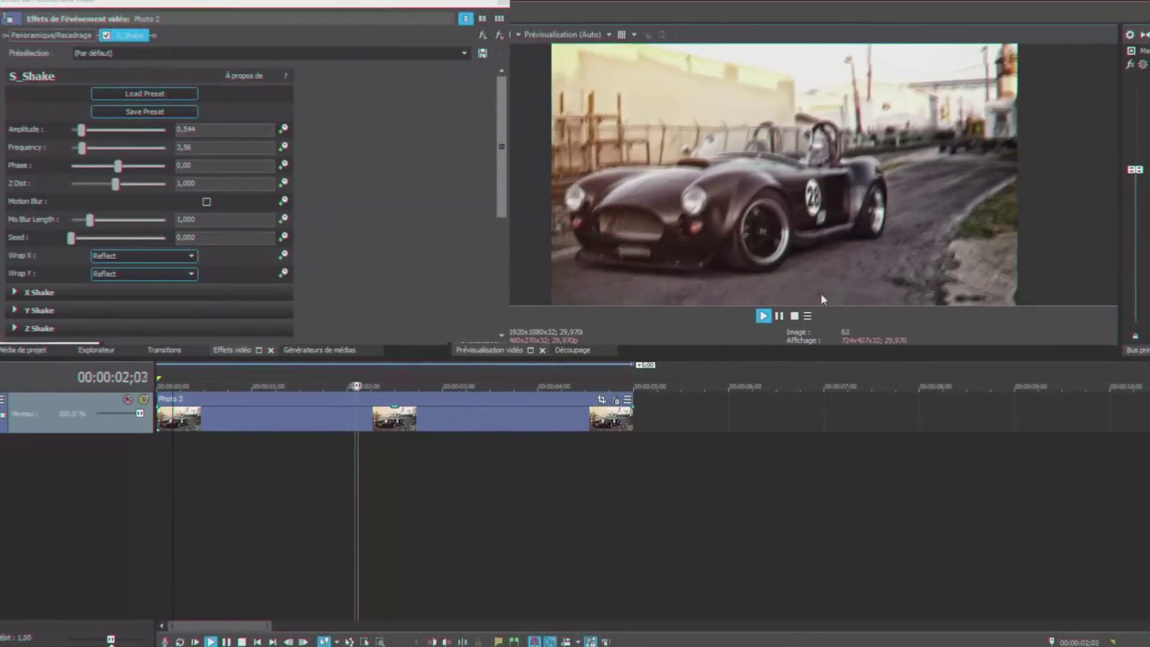
key("space")
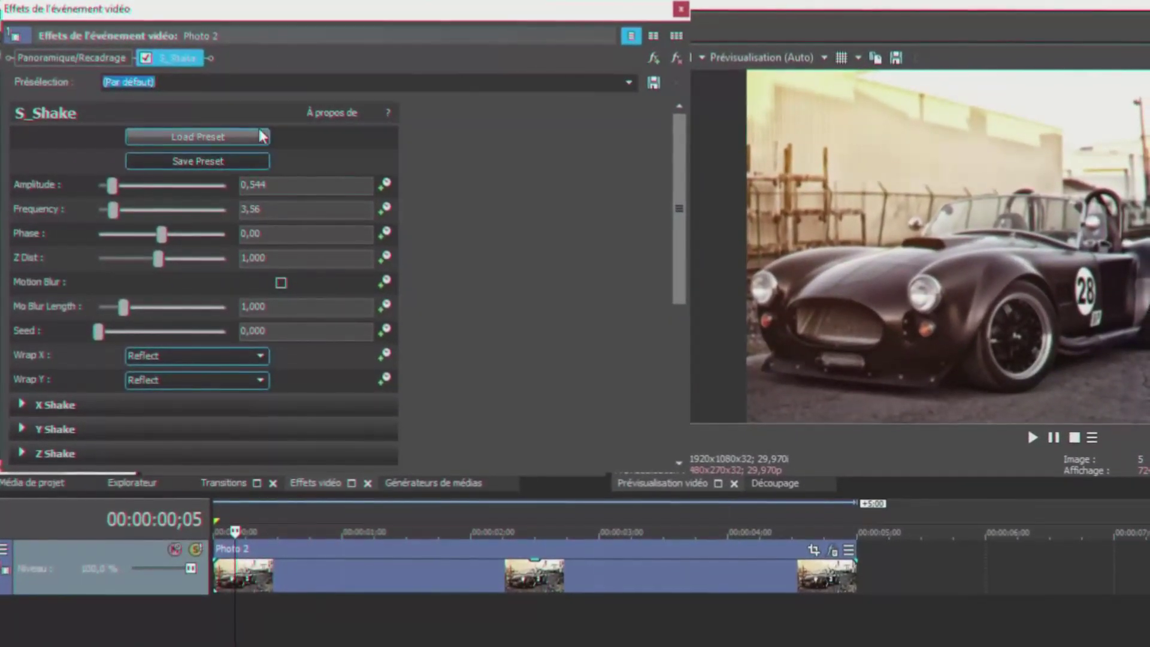
Save the current S_Shake settings as a preset named Preset N°1
type("P")
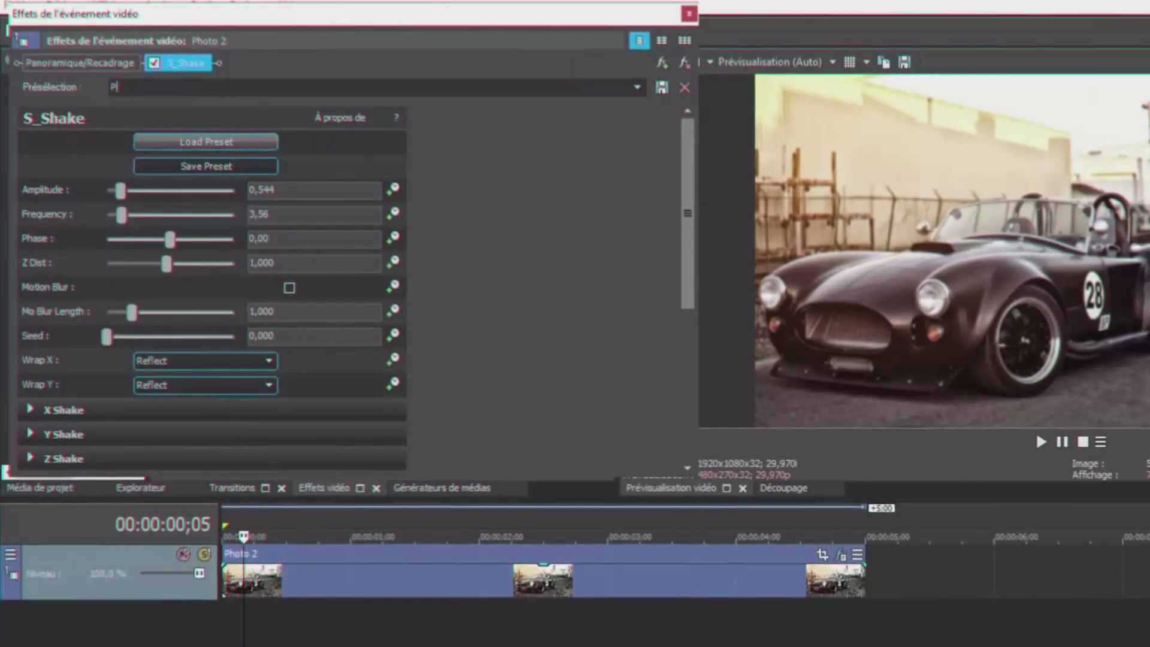
type("reset N°1")
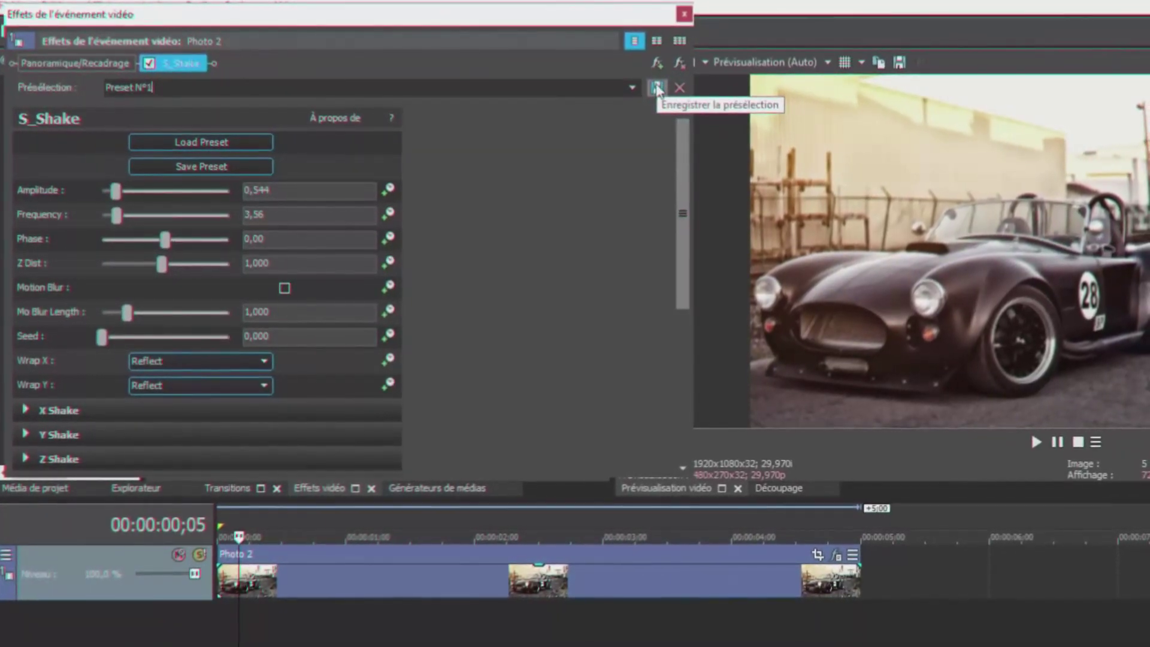
left_click(657, 88)
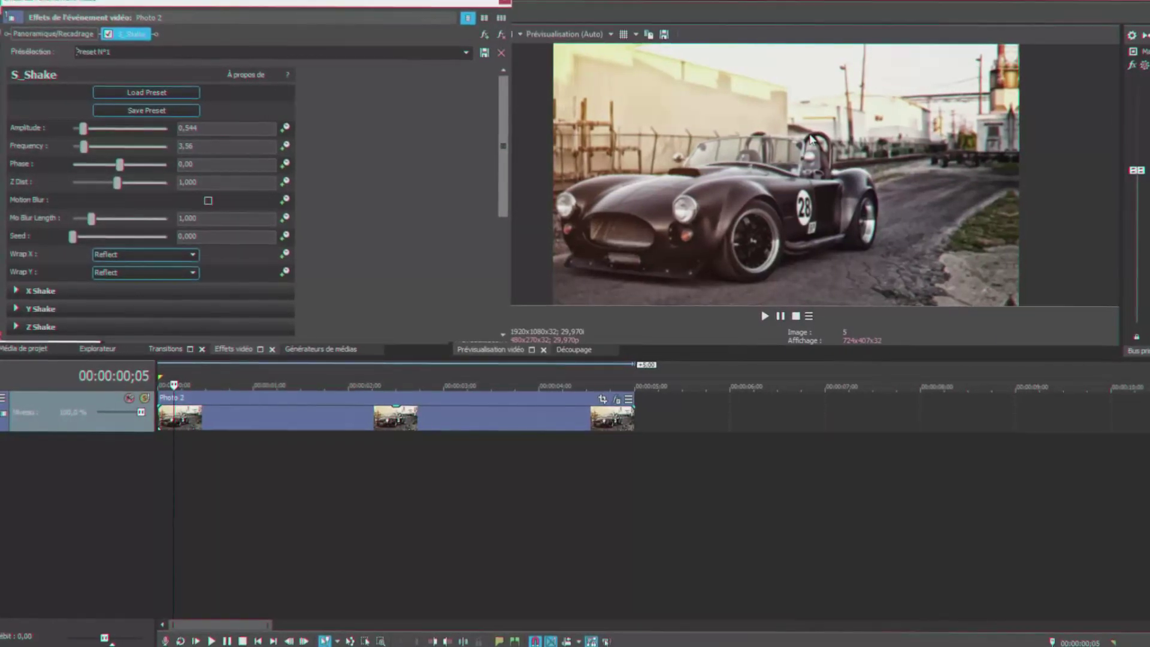
Animate the S_Shake Frequency and add a keyframe with a value of 17,80 at 00:00:00;17
left_click(287, 146)
left_click(149, 409)
left_click_drag(85, 146, 130, 147)
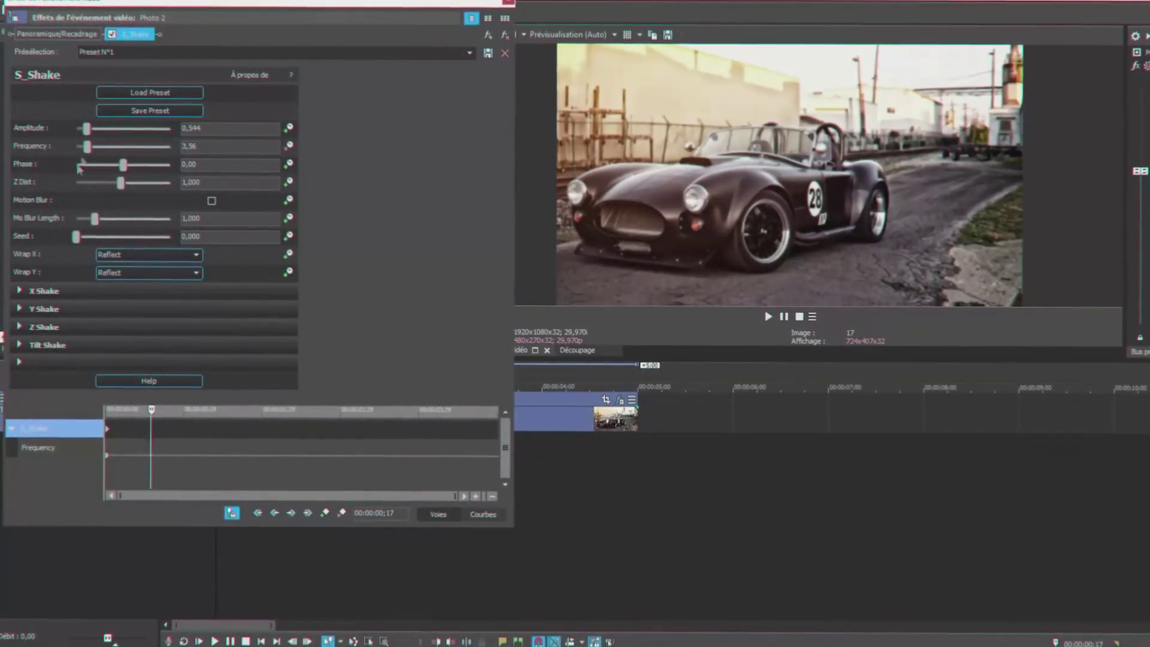
Delete the Frequency keyframe at 00:00:00;17 and turn off the animation of the S_Shake Frequency
left_click(135, 429)
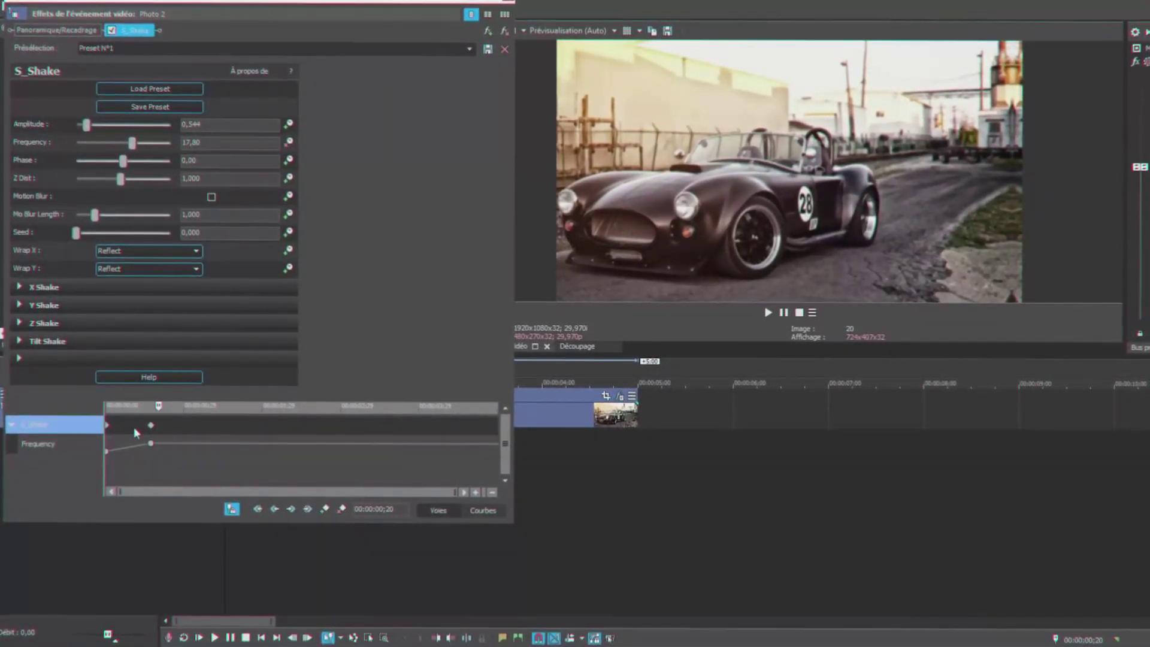
key("Delete")
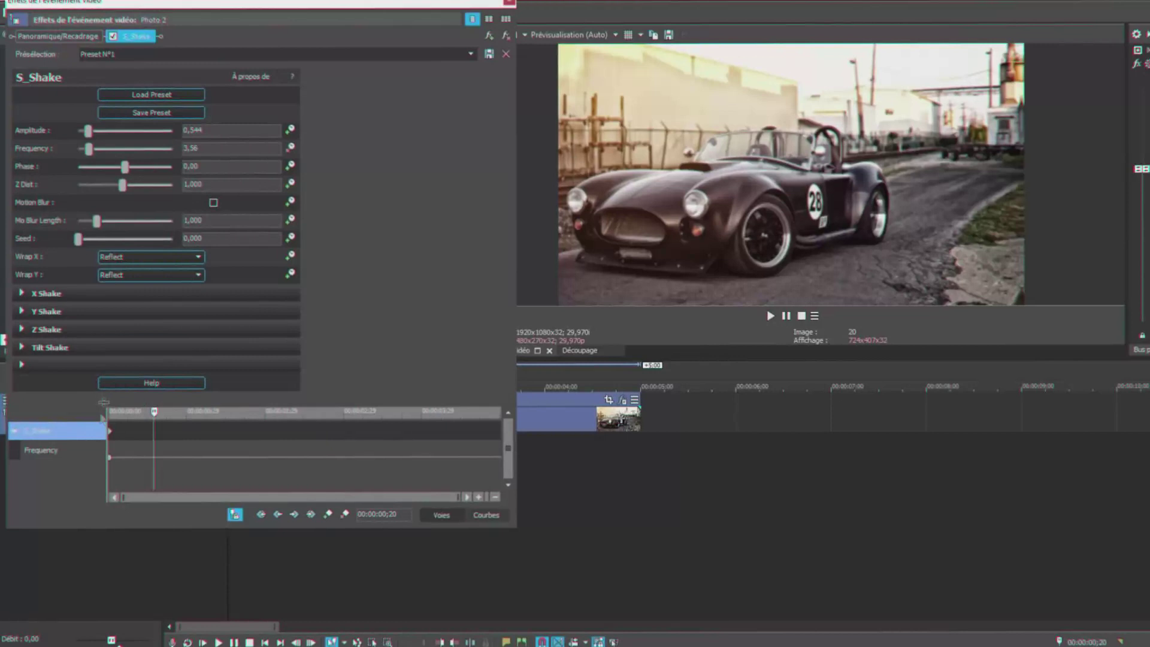
left_click(284, 149)
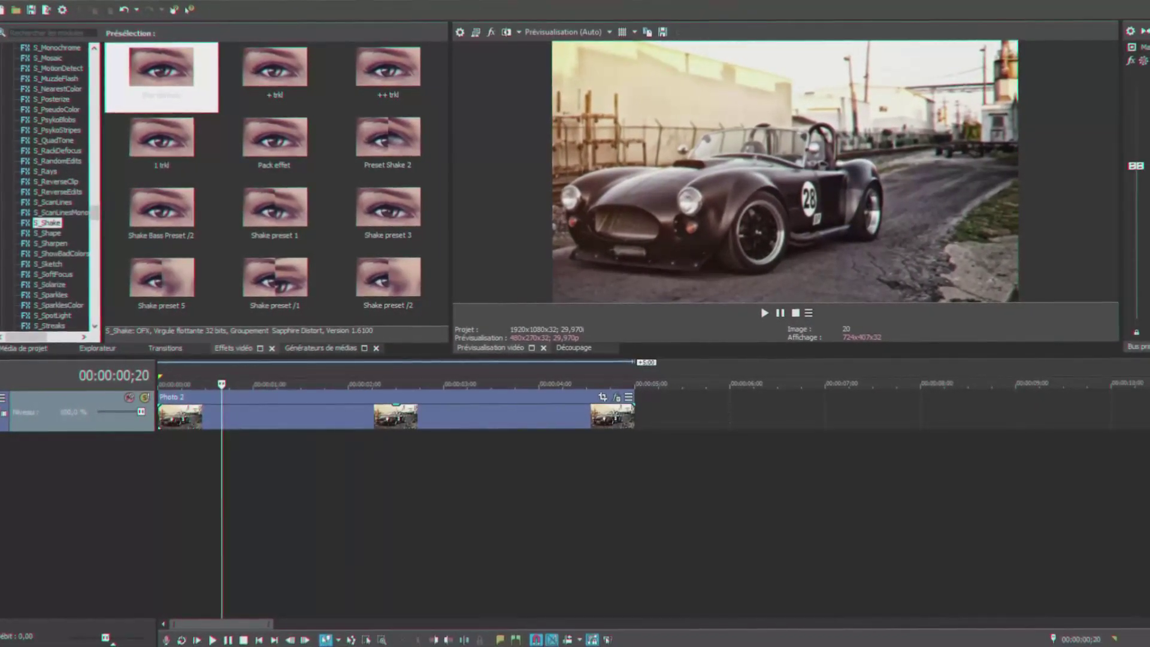
Show the project media, switch to the 1.2 folder in File Explorer, and try to add the Color correction video to the timeline
key("alt+1")
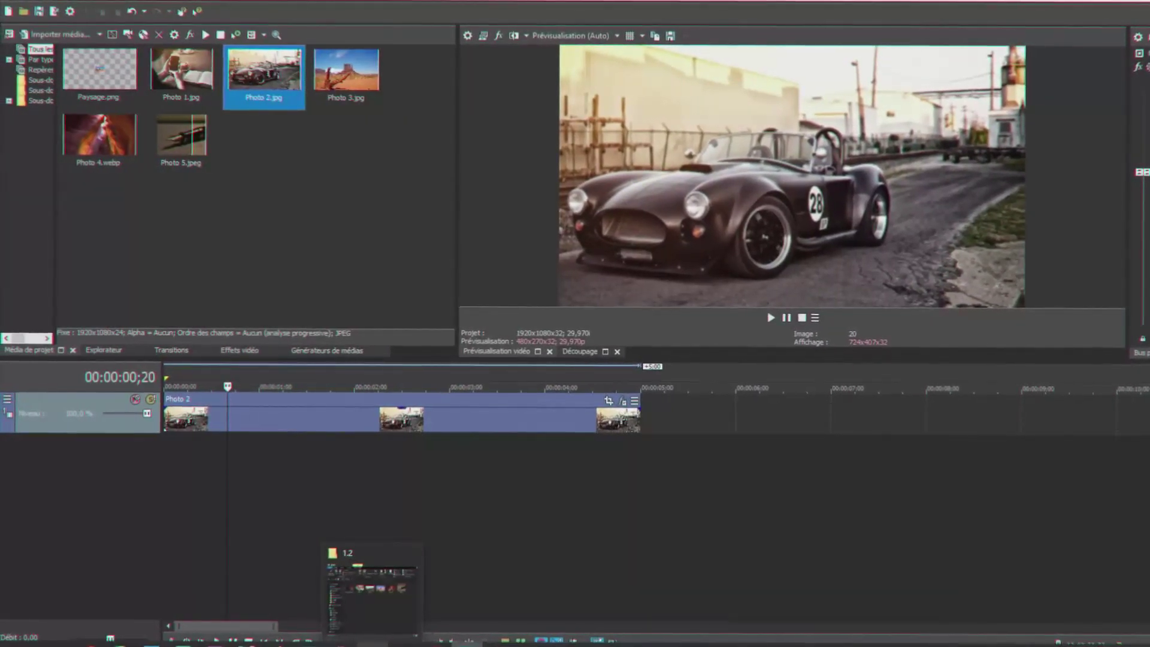
left_click(369, 593)
left_click(611, 196)
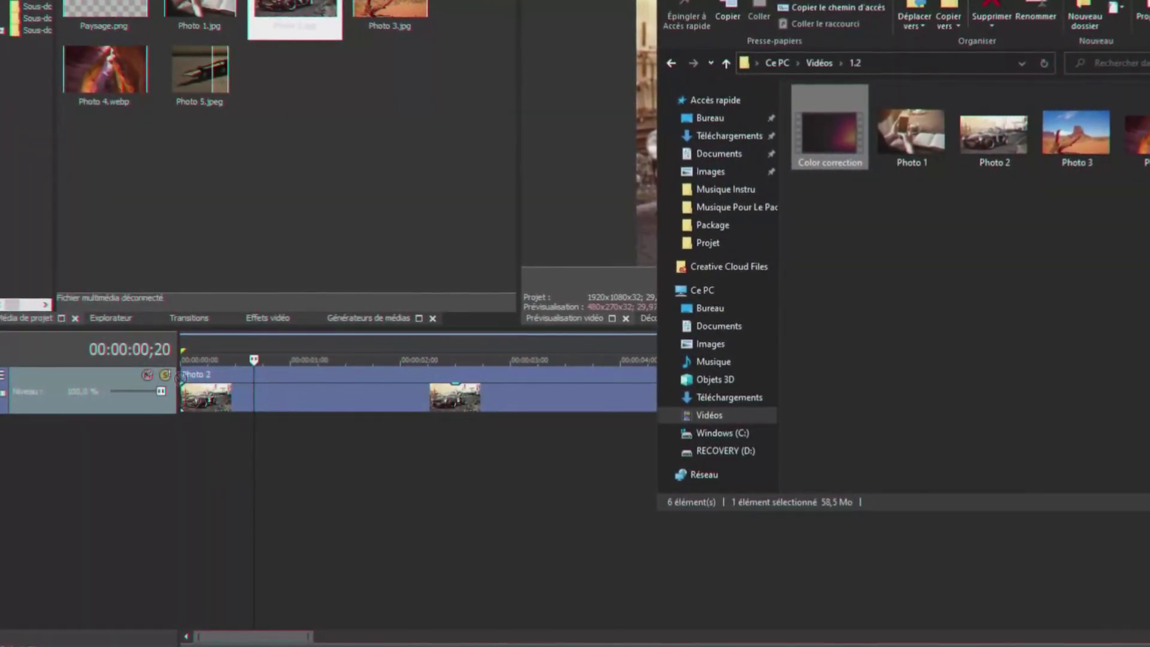
left_click_drag(896, 176, 401, 446)
left_click_drag(259, 456, 958, 252)
left_click(858, 91)
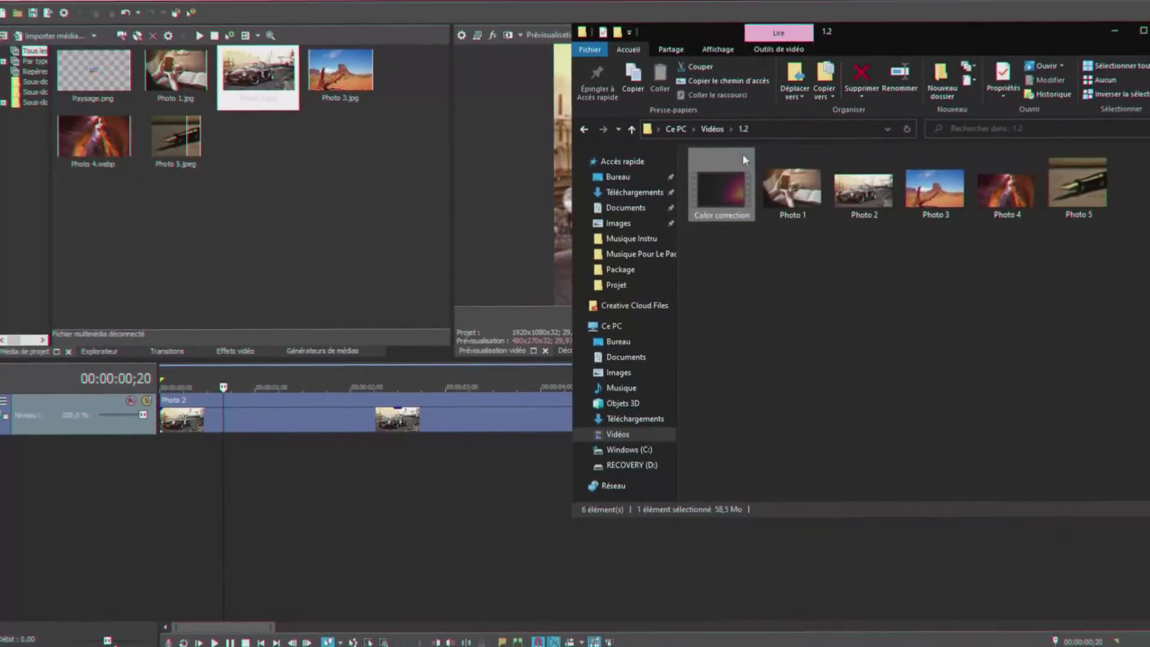
Check the file type of the Color correction video in its file properties, then close them
mouse_move(713, 192)
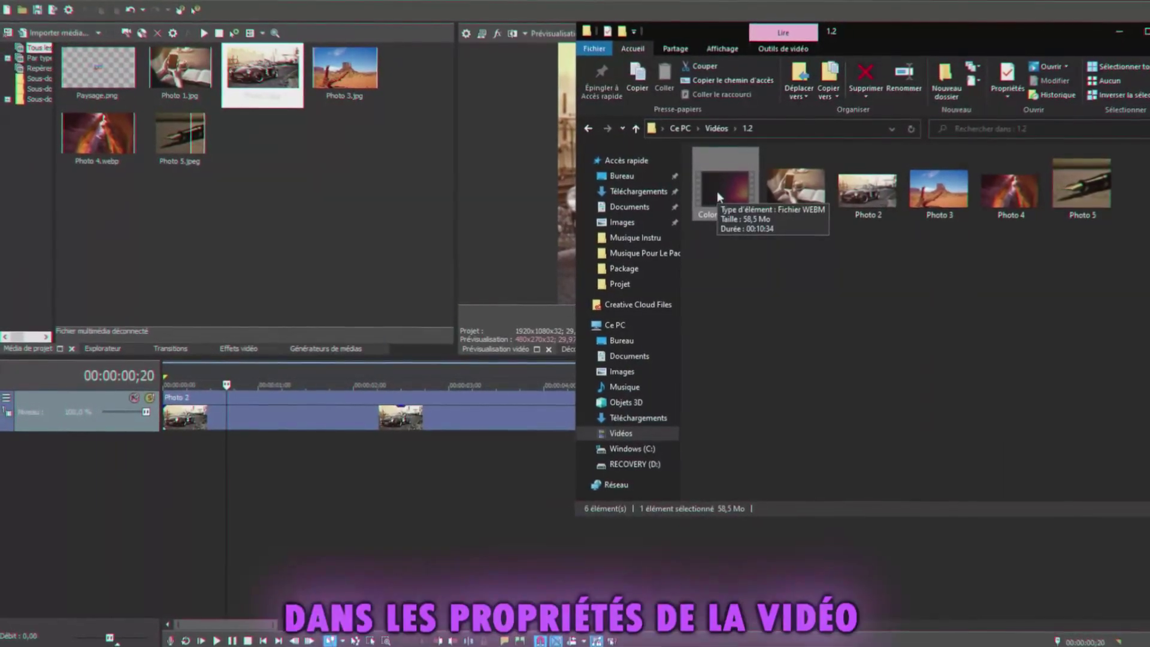
double_click(720, 192)
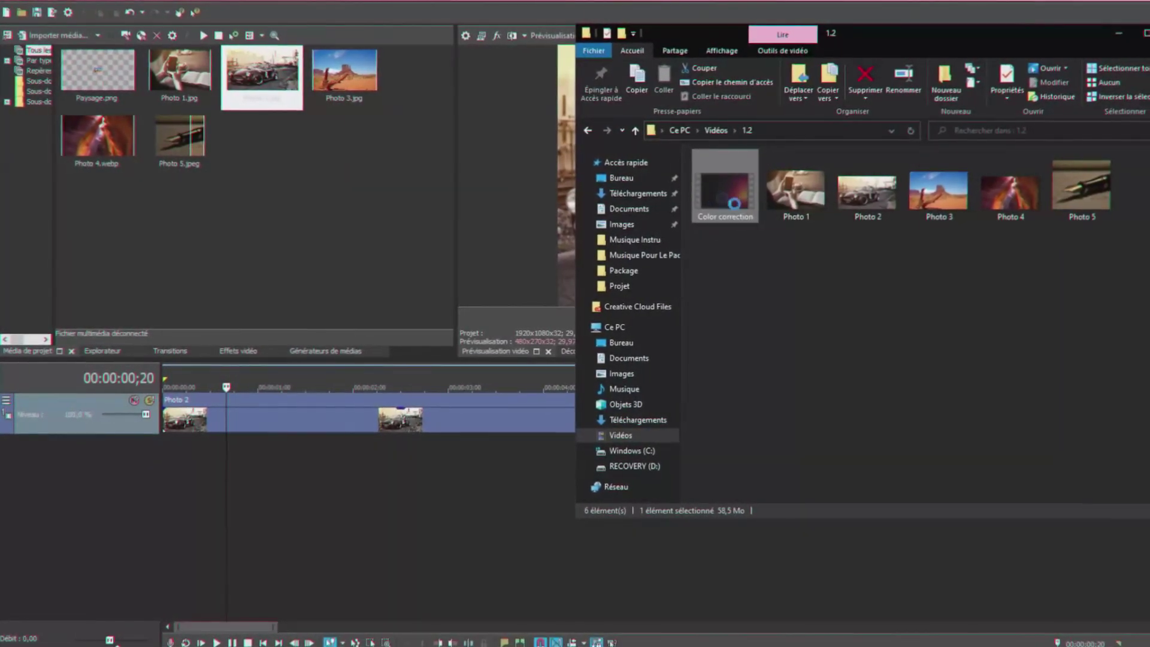
right_click(724, 186)
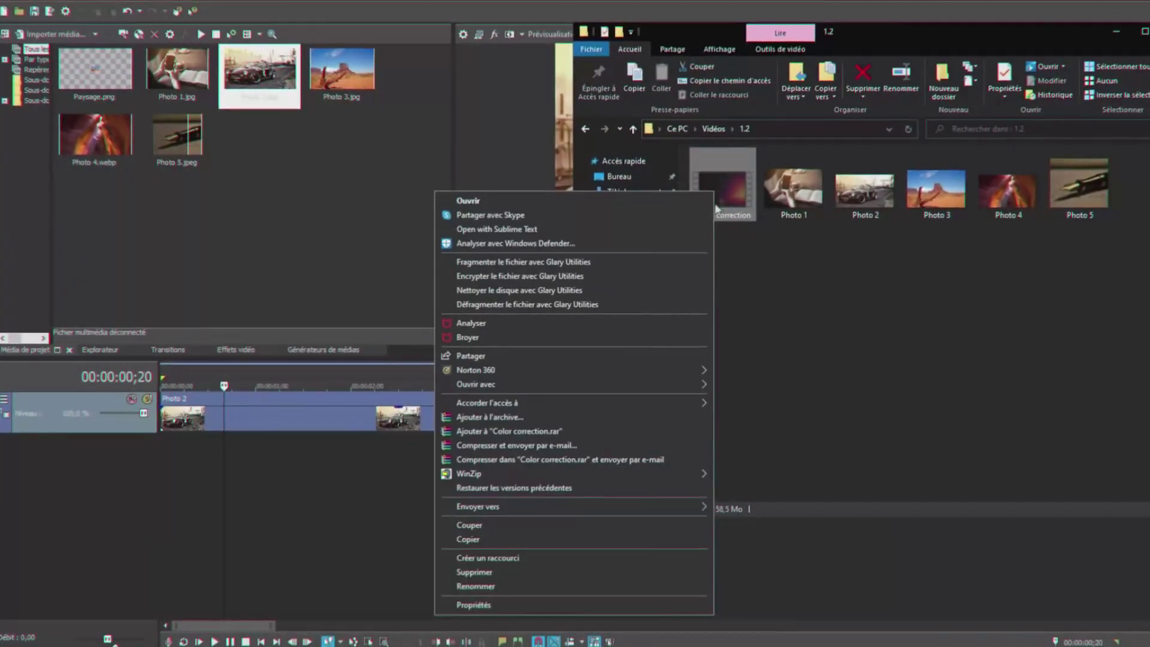
left_click(484, 609)
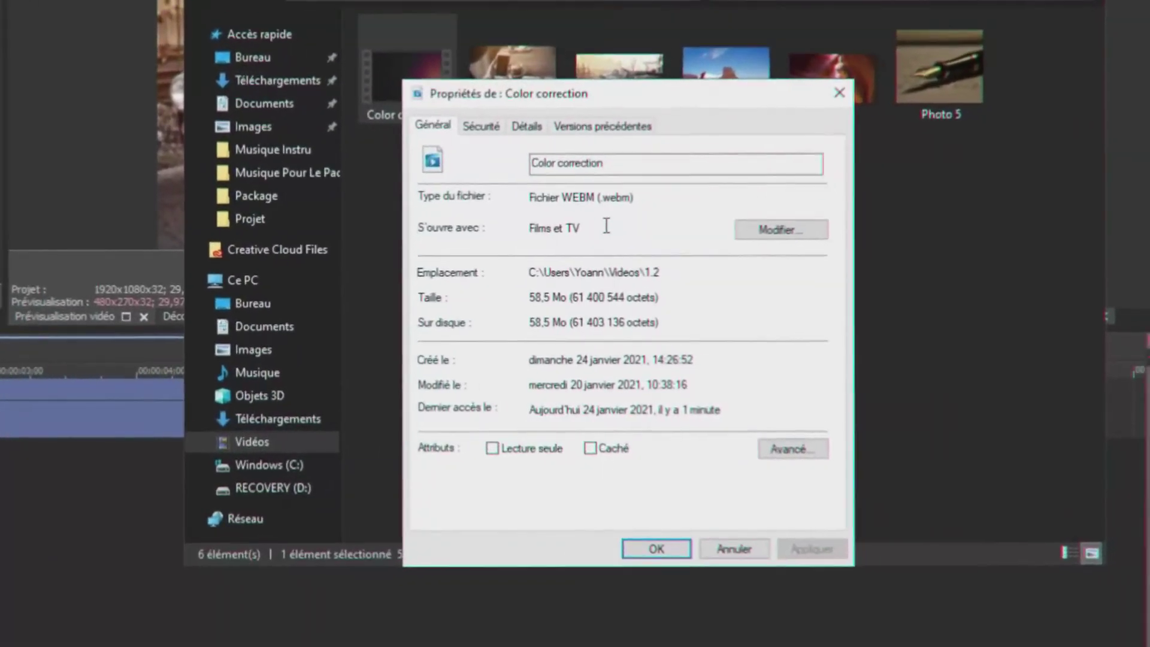
left_click_drag(539, 197, 655, 196)
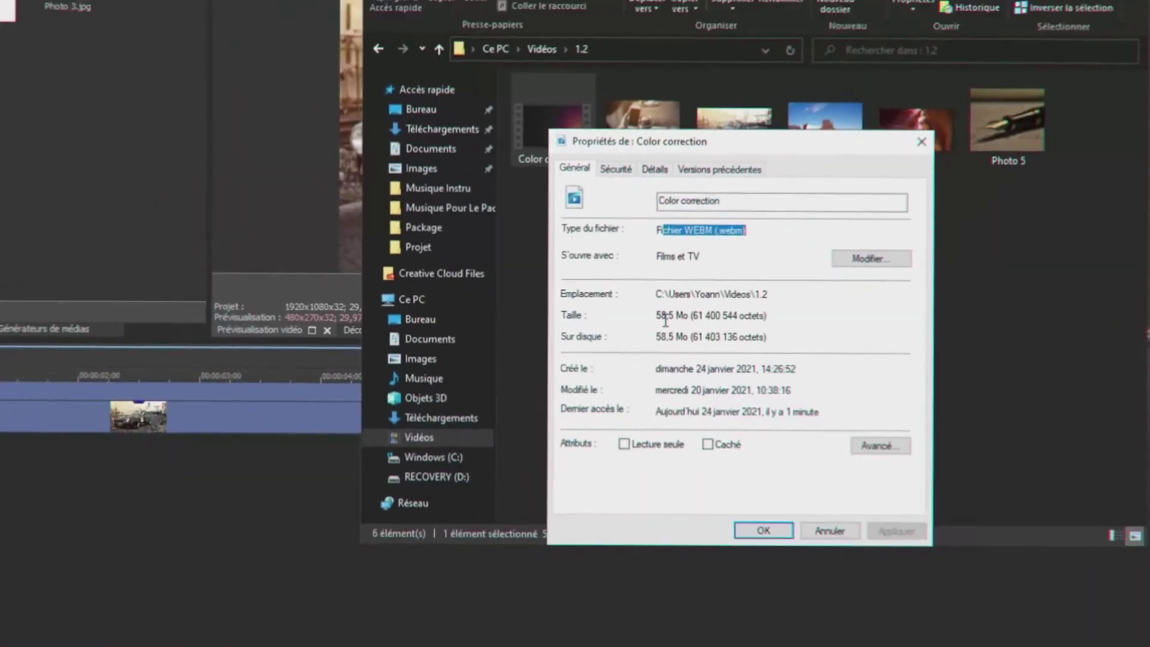
key("Escape")
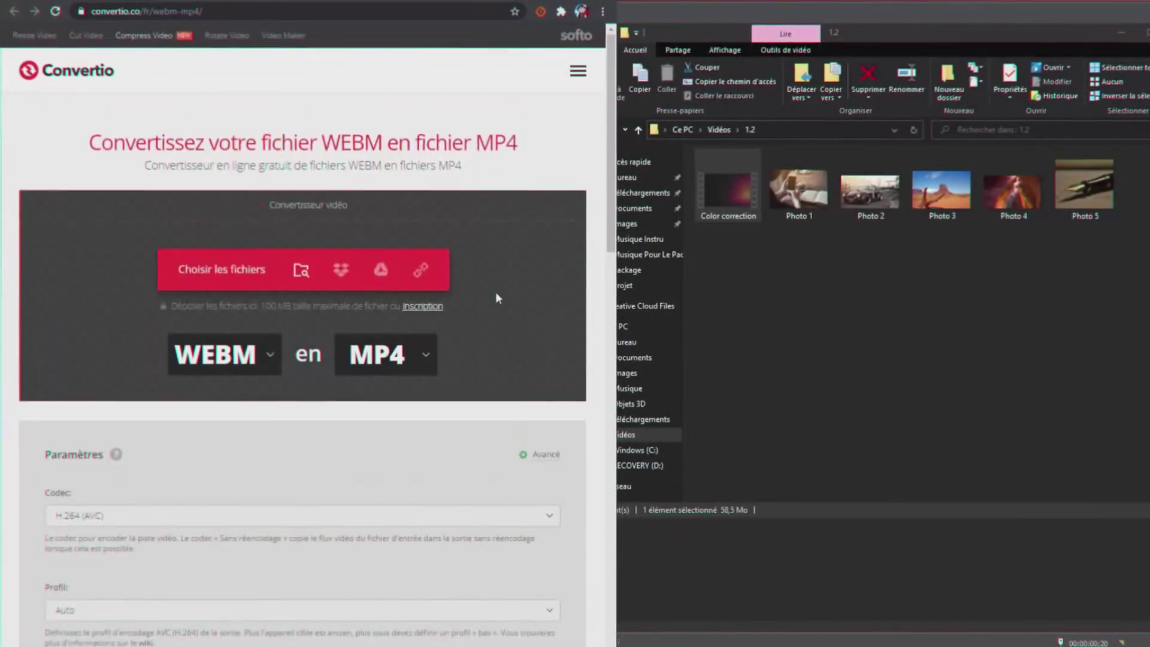
Examine the WEBM to MP4 conversion page on Convertio and its settings
scroll(495, 291, "down", 3)
scroll(499, 301, "up", 6)
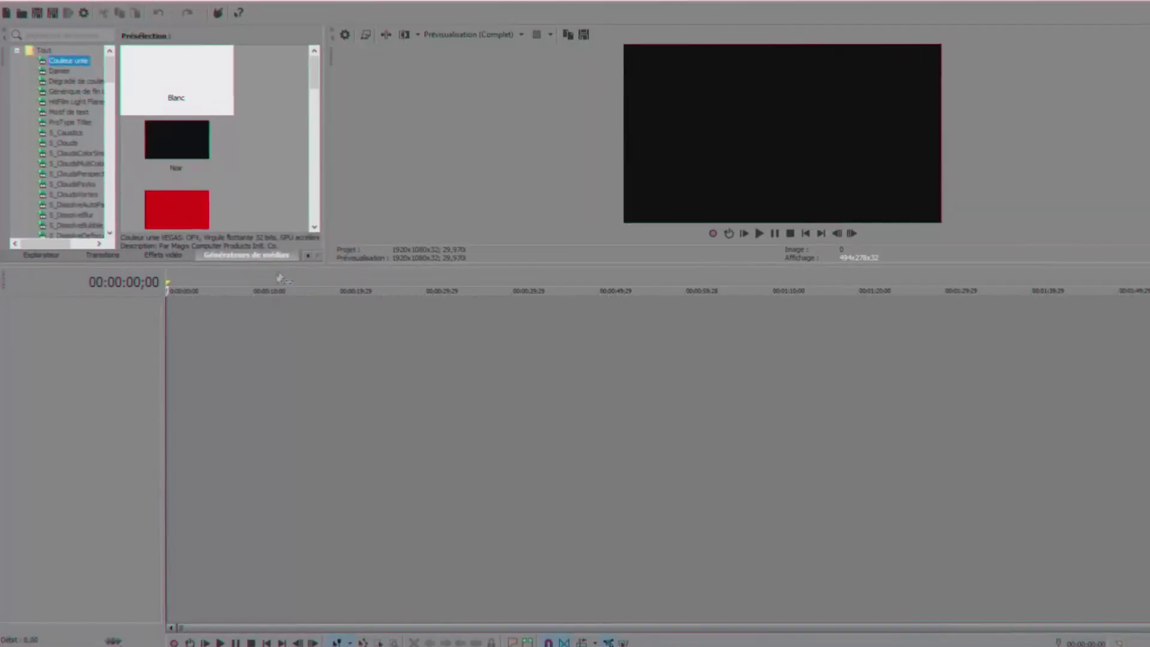
Add a Blanc solid colour event at the start of the timeline and check its track's composition modes
left_click_drag(110, 375, 218, 308)
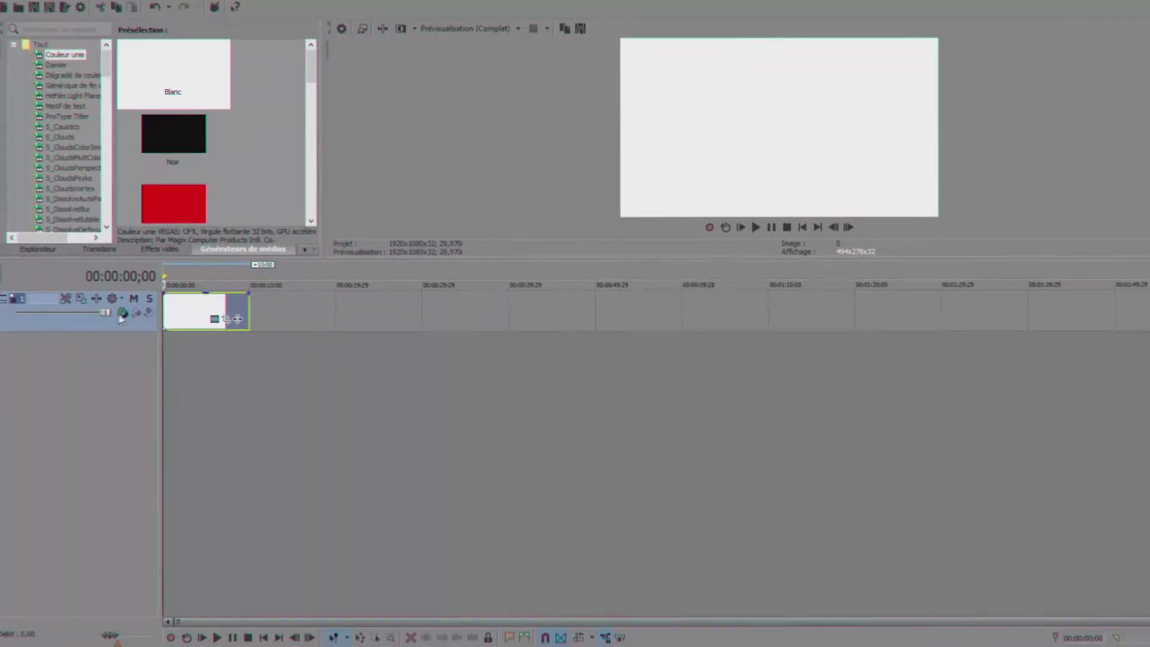
left_click(127, 314)
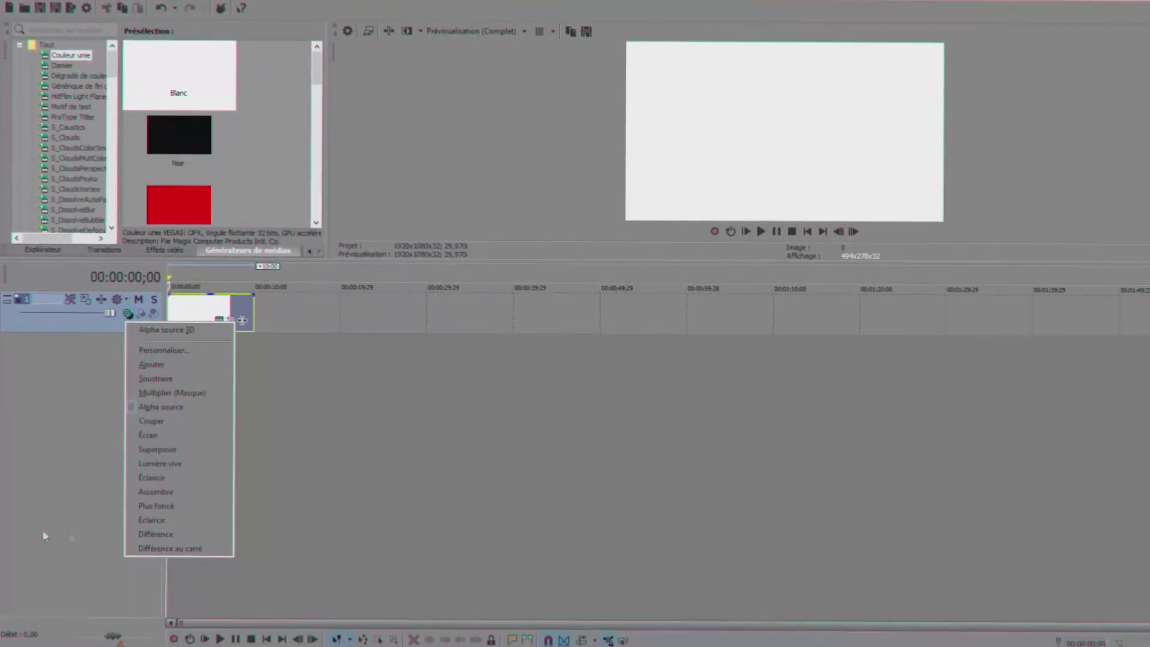
left_click(51, 462)
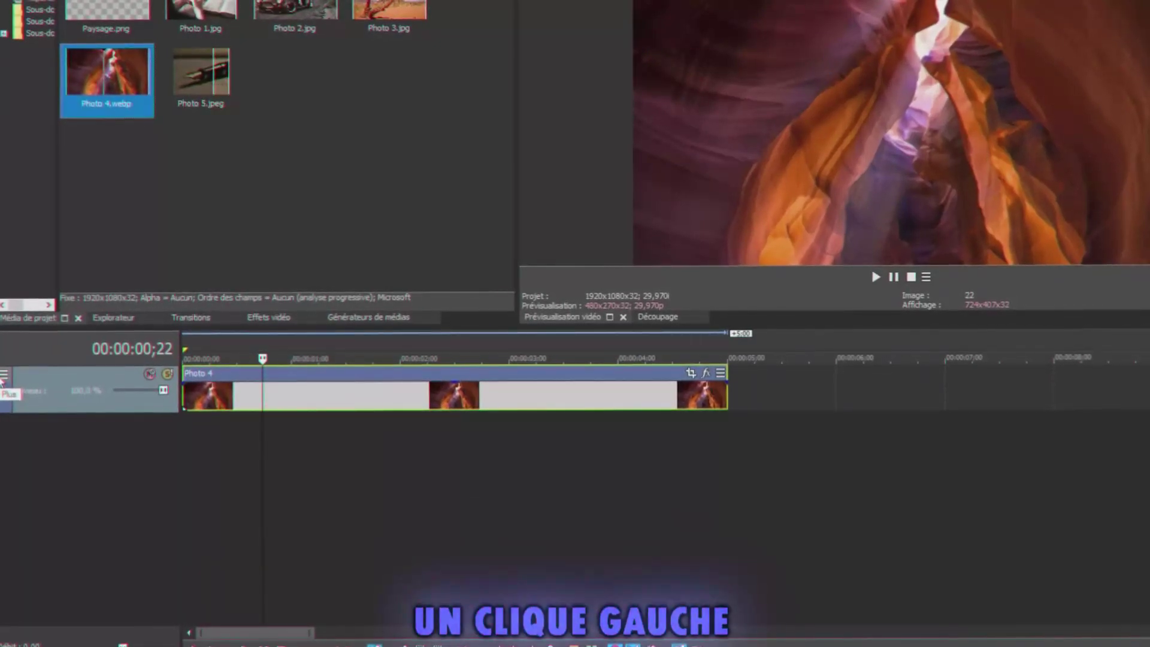
Open the list of composition modes for the Photo 4 track
left_click(6, 373)
mouse_move(137, 475)
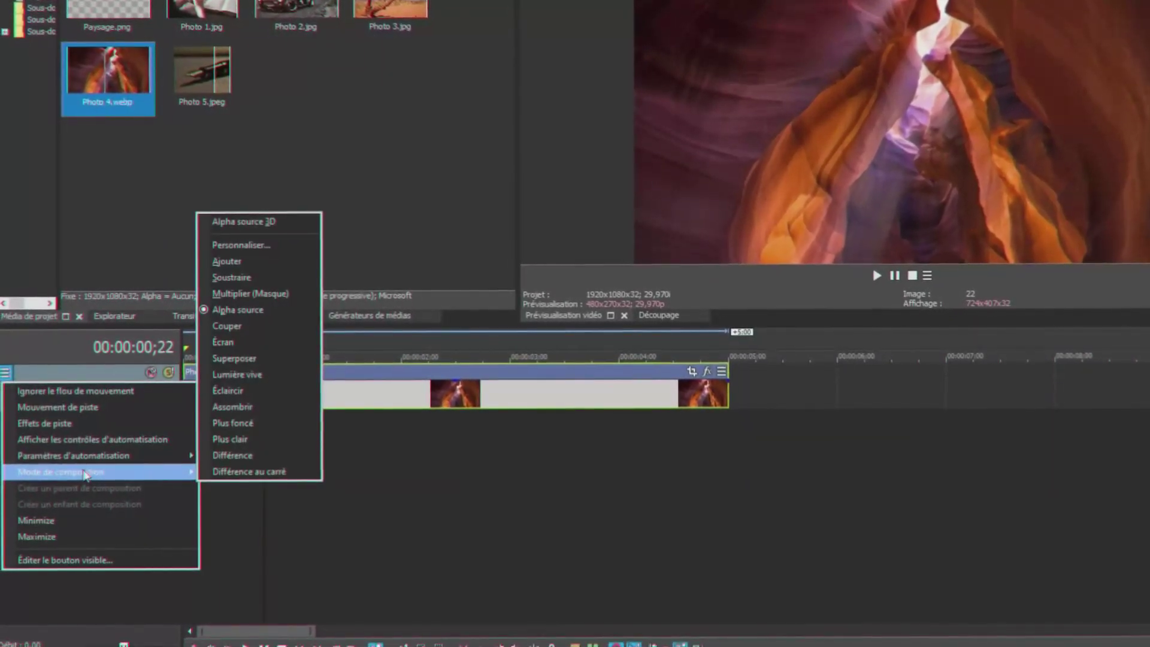